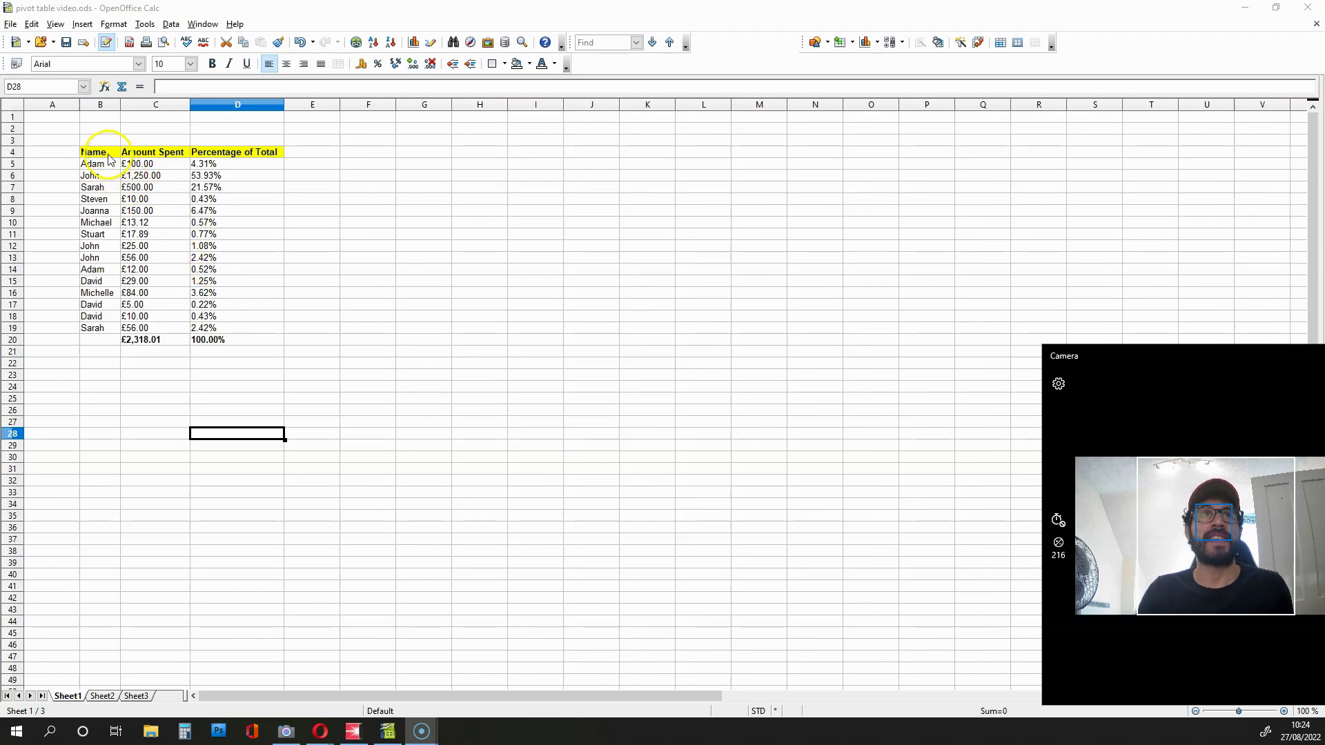
Step: Select B4:D19 and start a pivot table using the current selection as source
drag(109, 158, 238, 331)
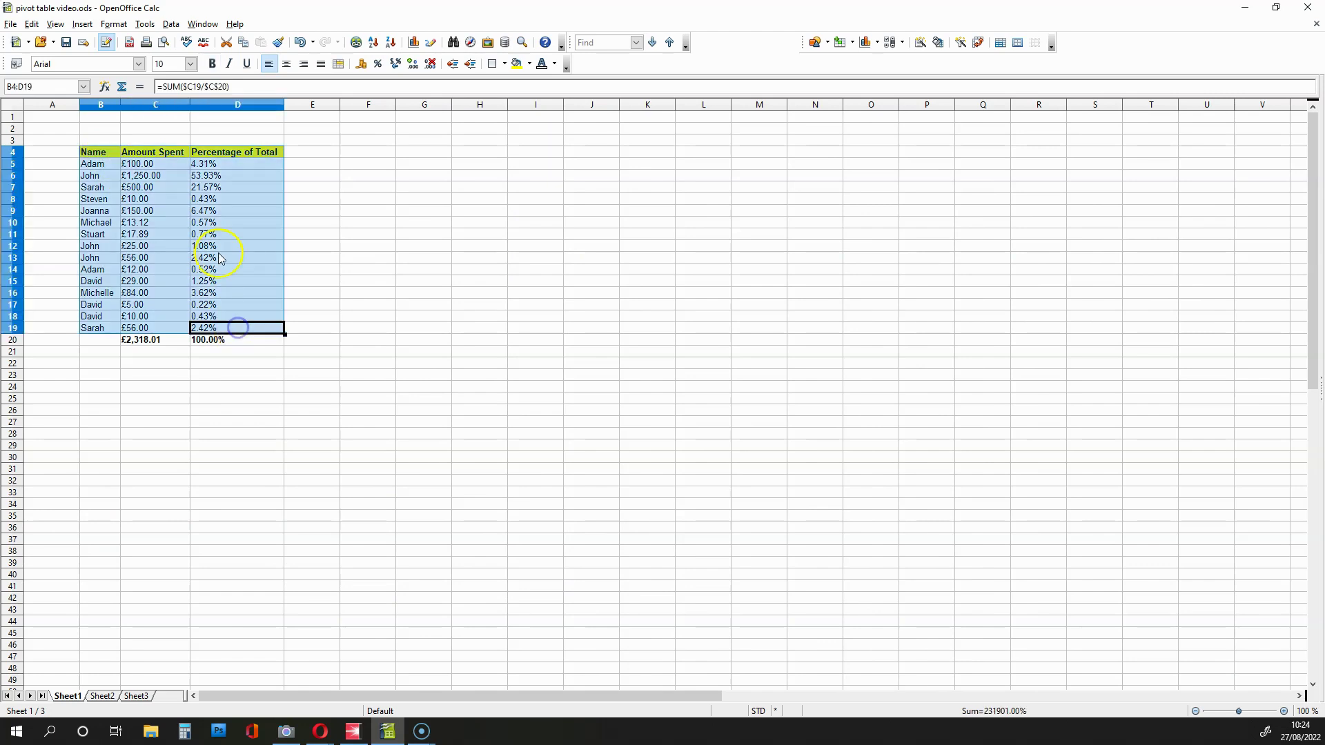
click(979, 43)
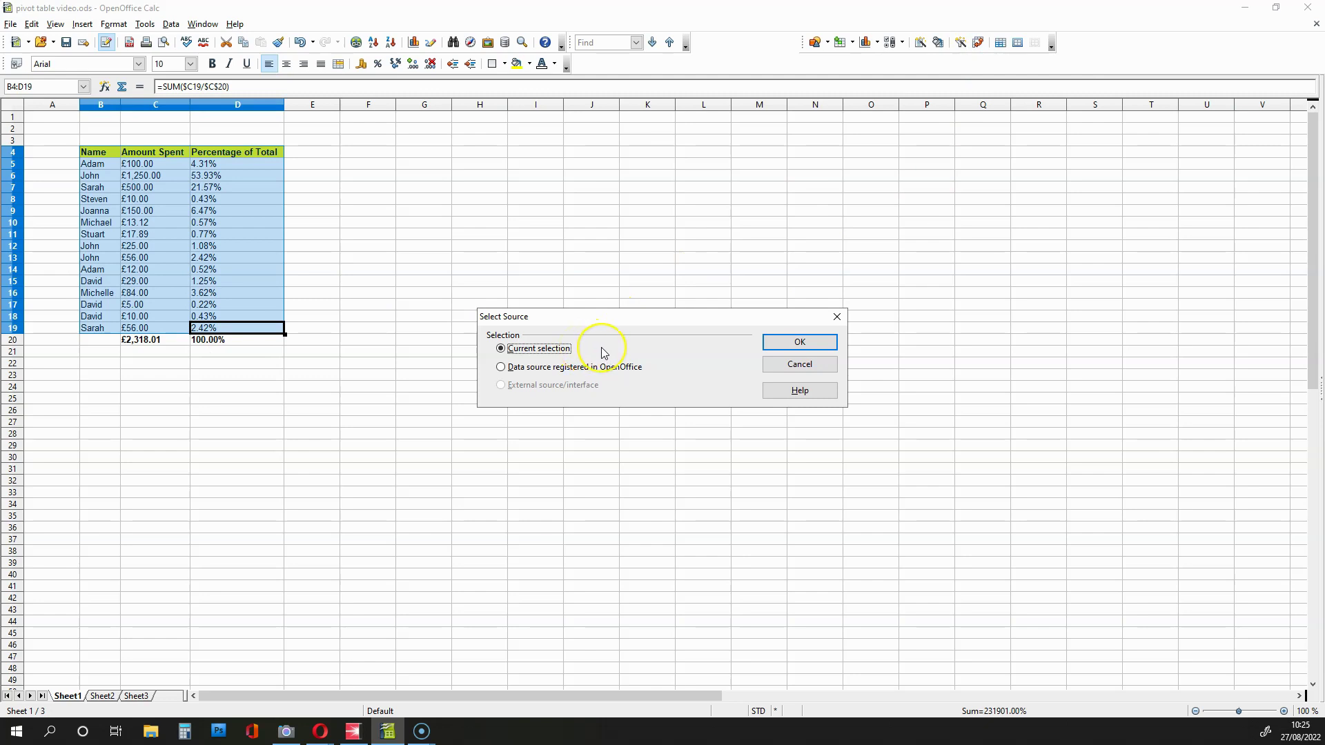
click(782, 342)
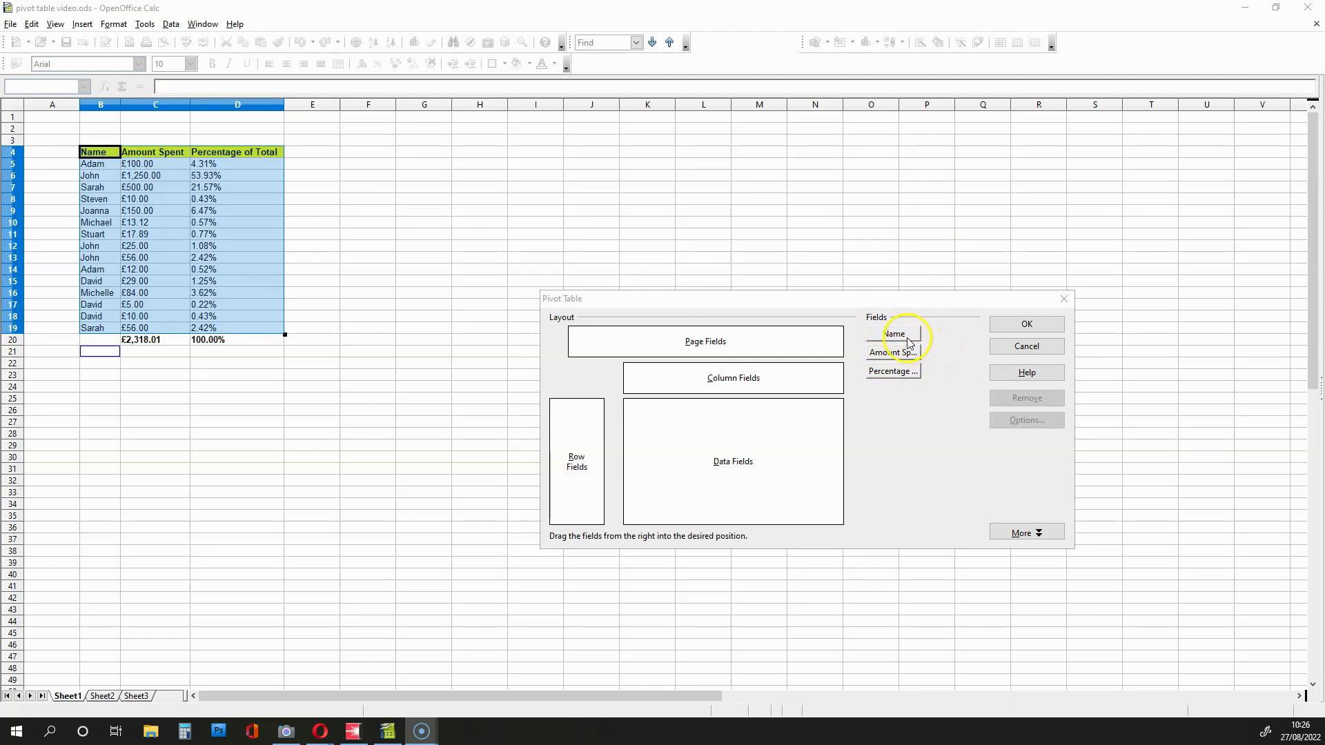
Step: Place Name in the row fields and sum Amount Spent and Percentage of Total as data
drag(891, 334, 581, 453)
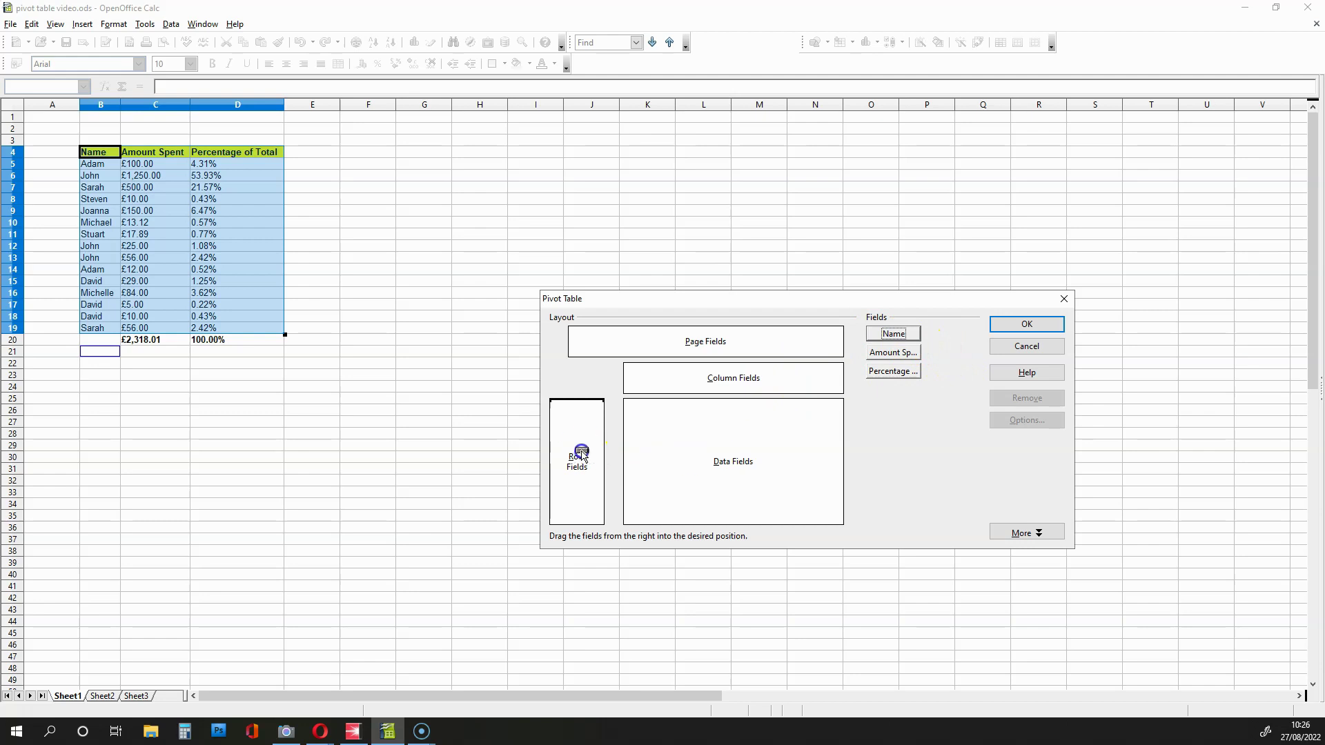
drag(581, 453, 581, 453)
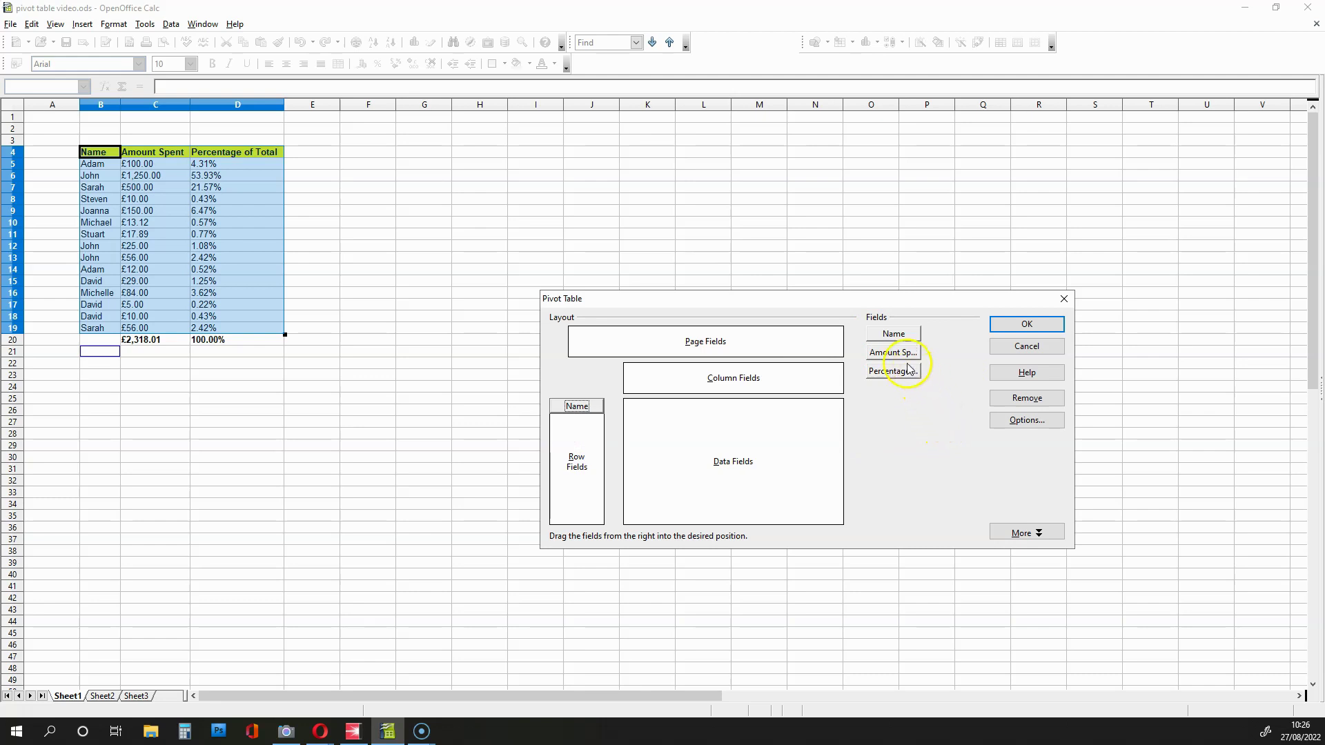
drag(896, 352, 776, 438)
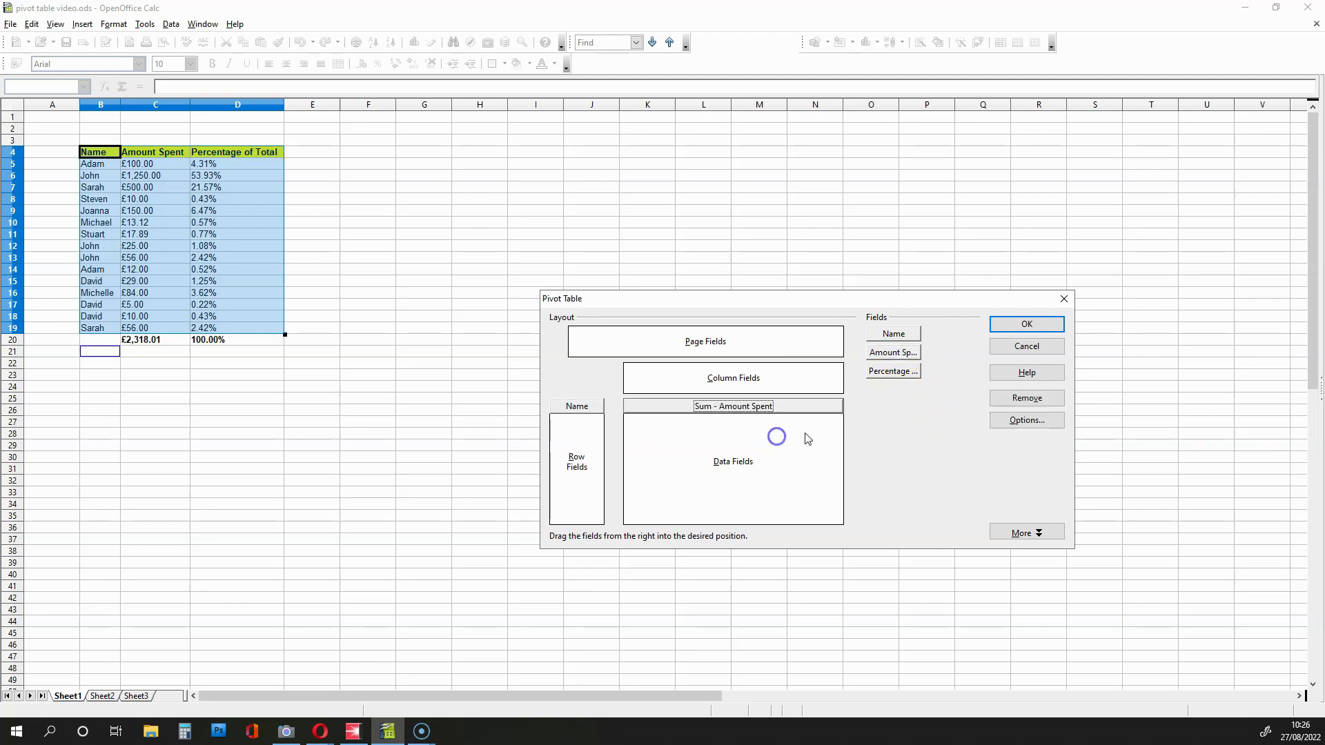
drag(905, 373, 779, 445)
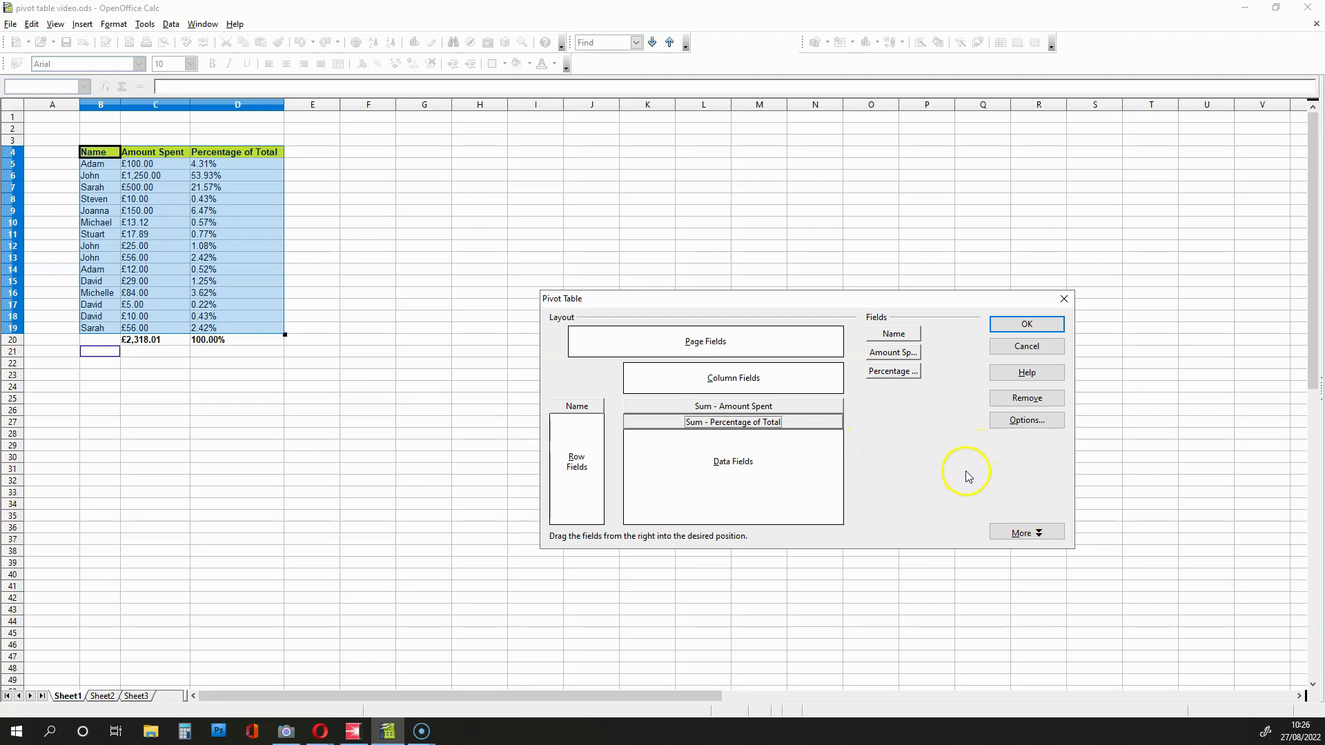
Step: Output the pivot table at cell F4 with the Add filter option turned off
click(1035, 535)
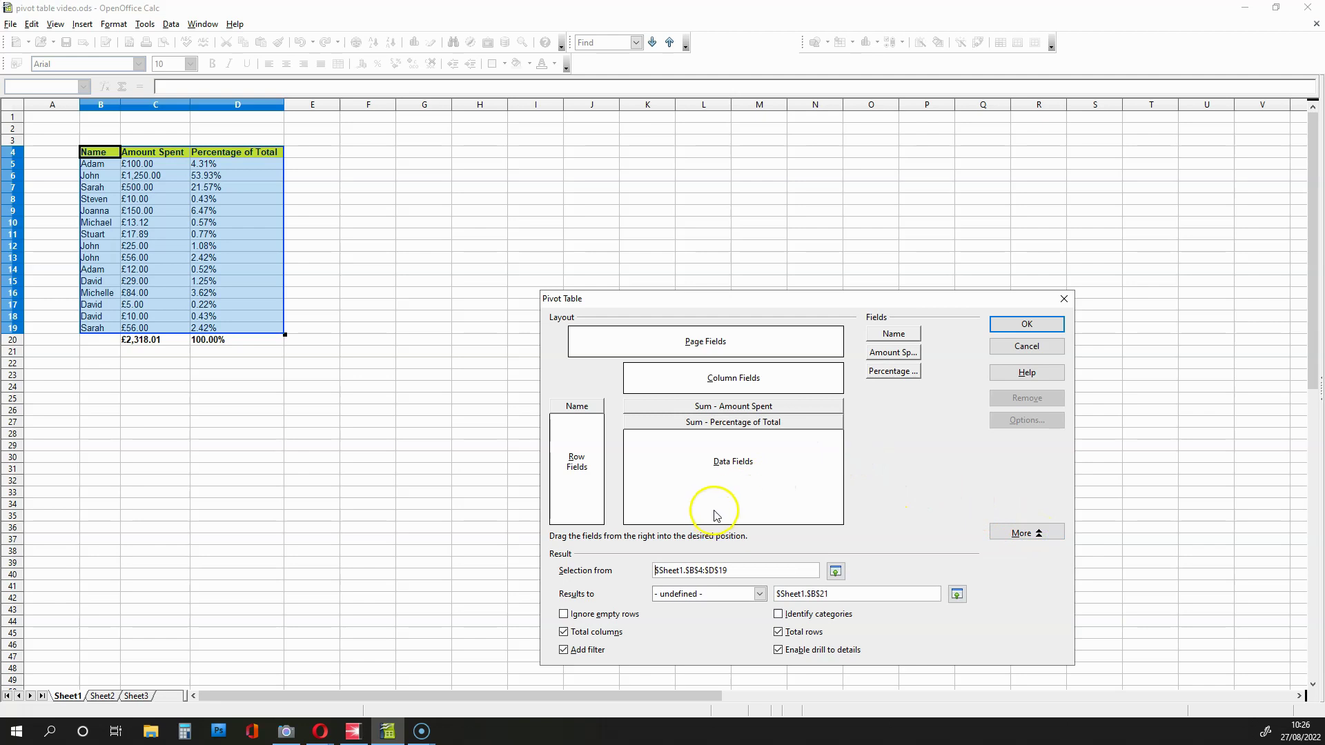
click(564, 650)
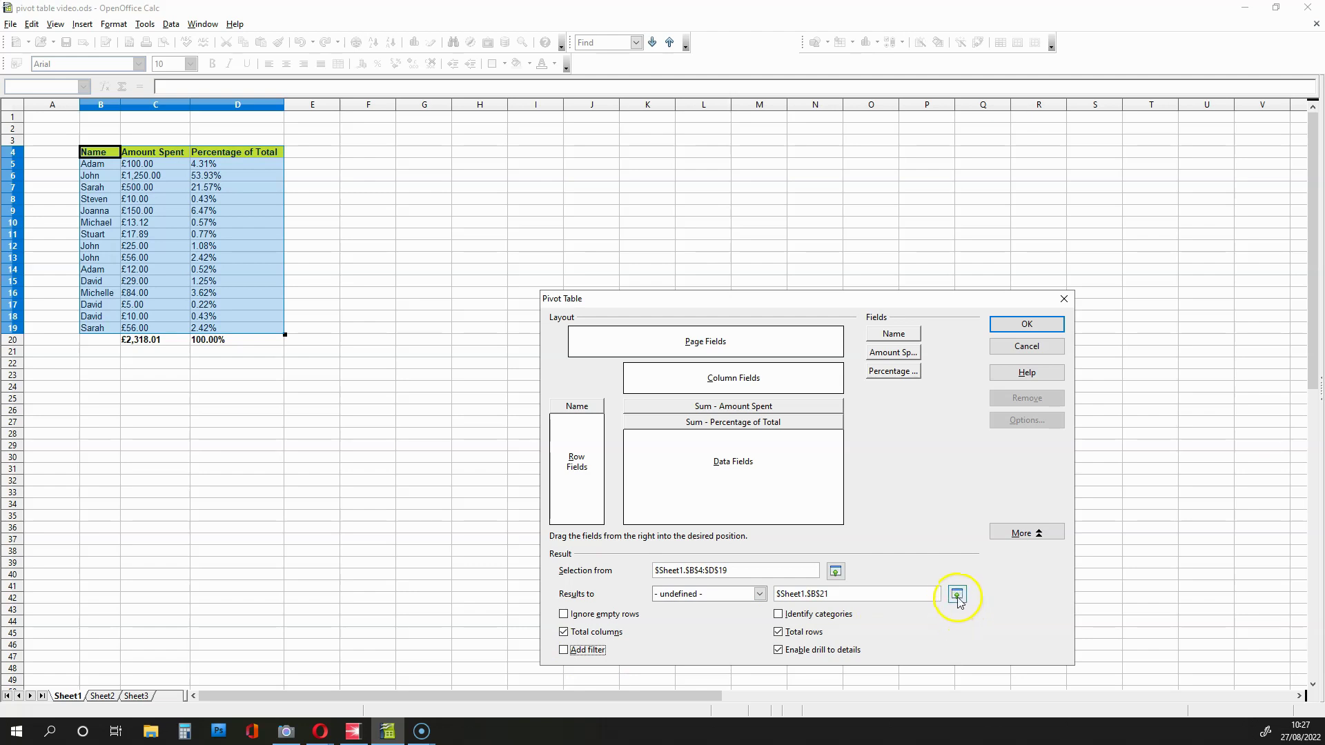
click(958, 595)
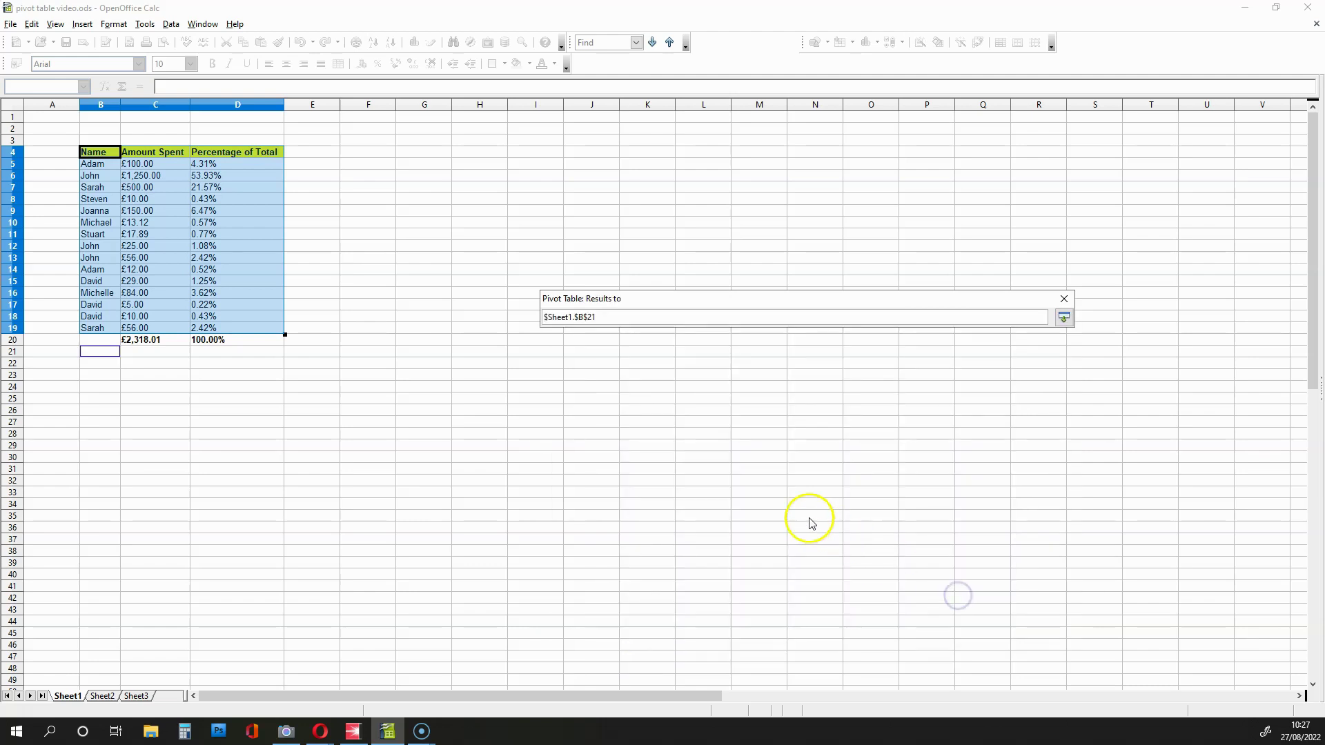
click(545, 316)
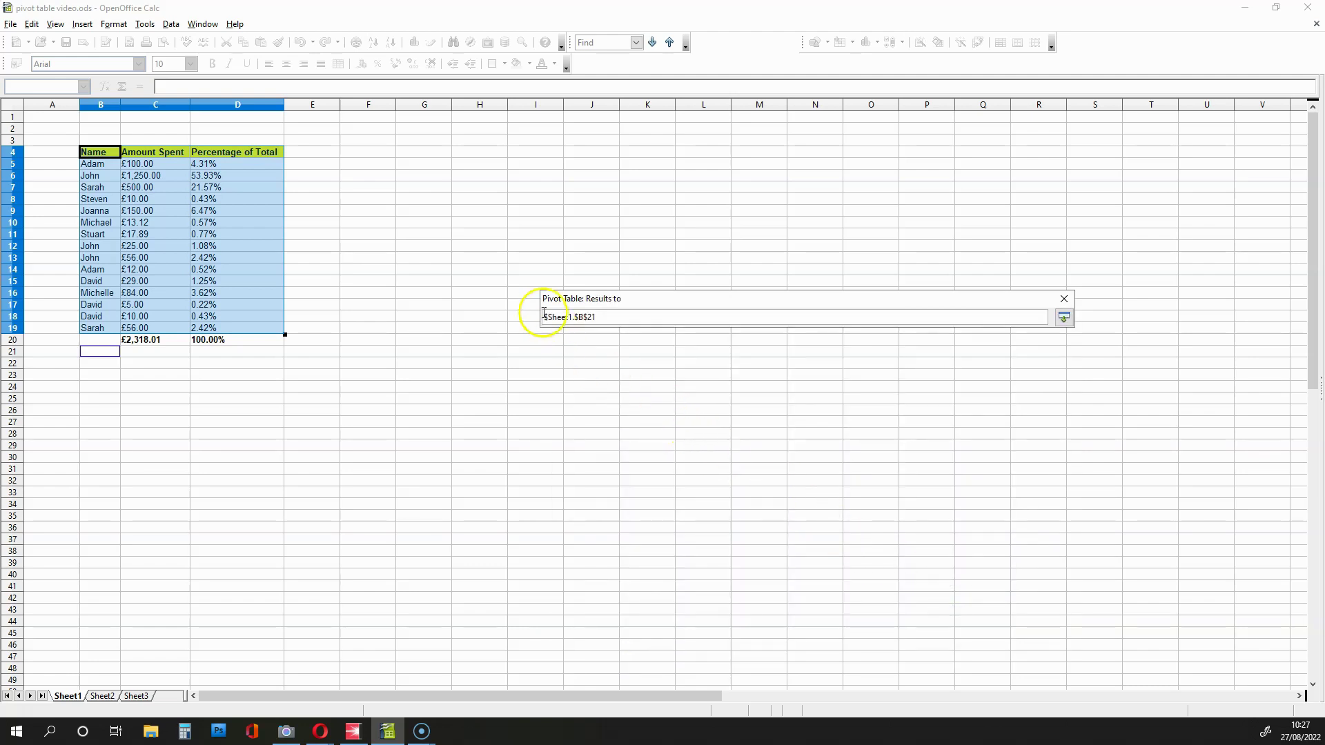
click(372, 157)
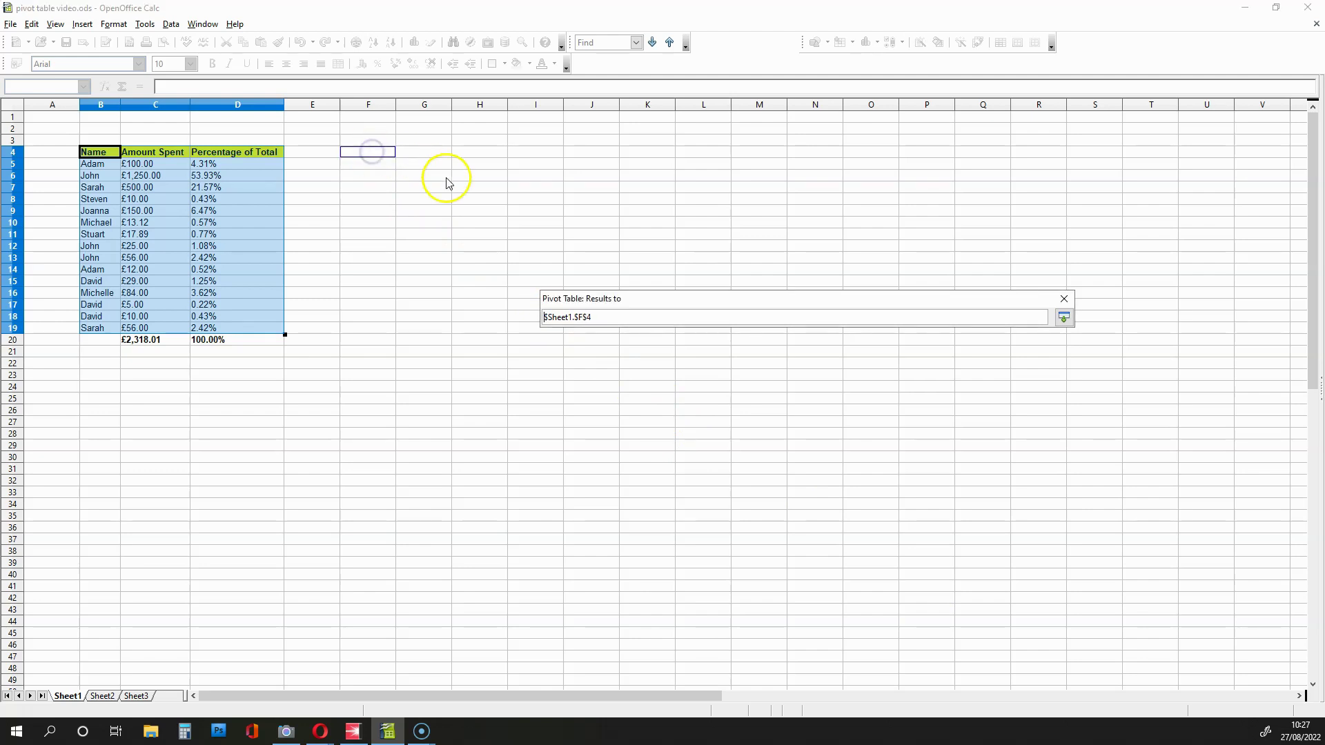
click(1064, 318)
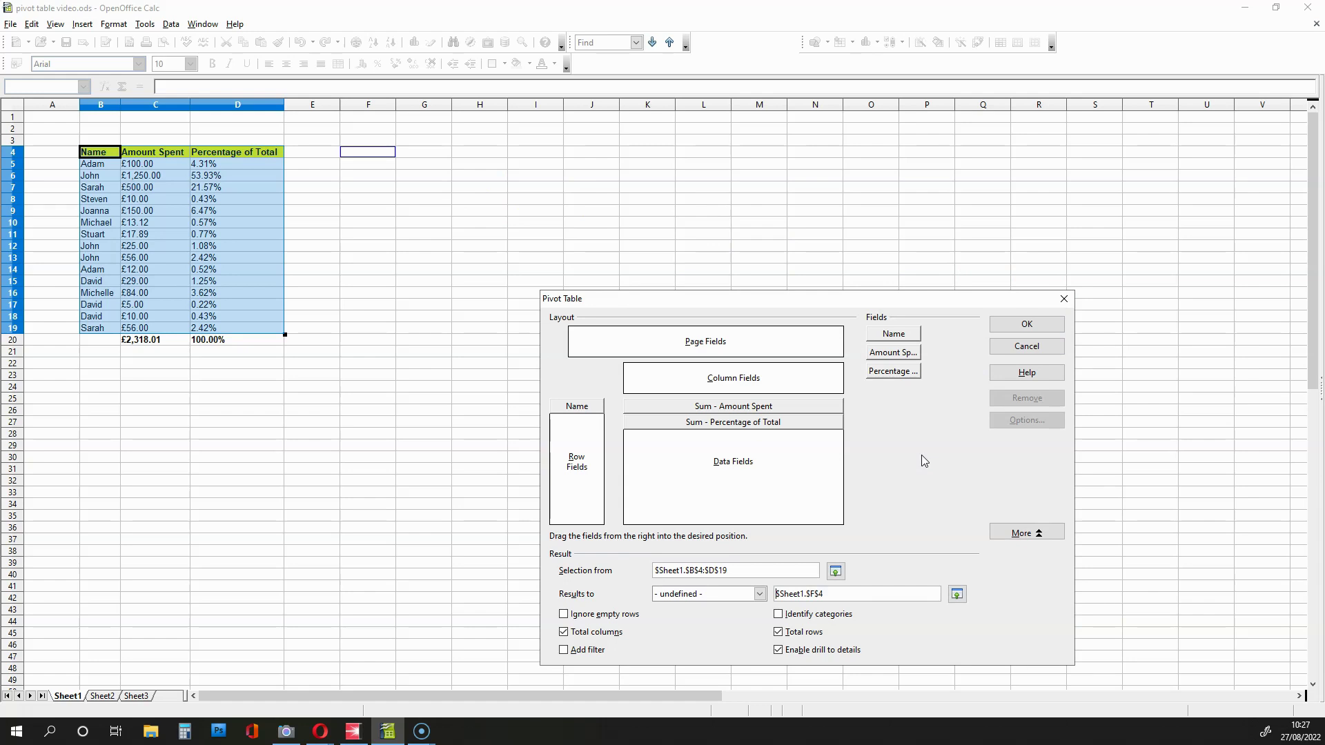
click(1013, 327)
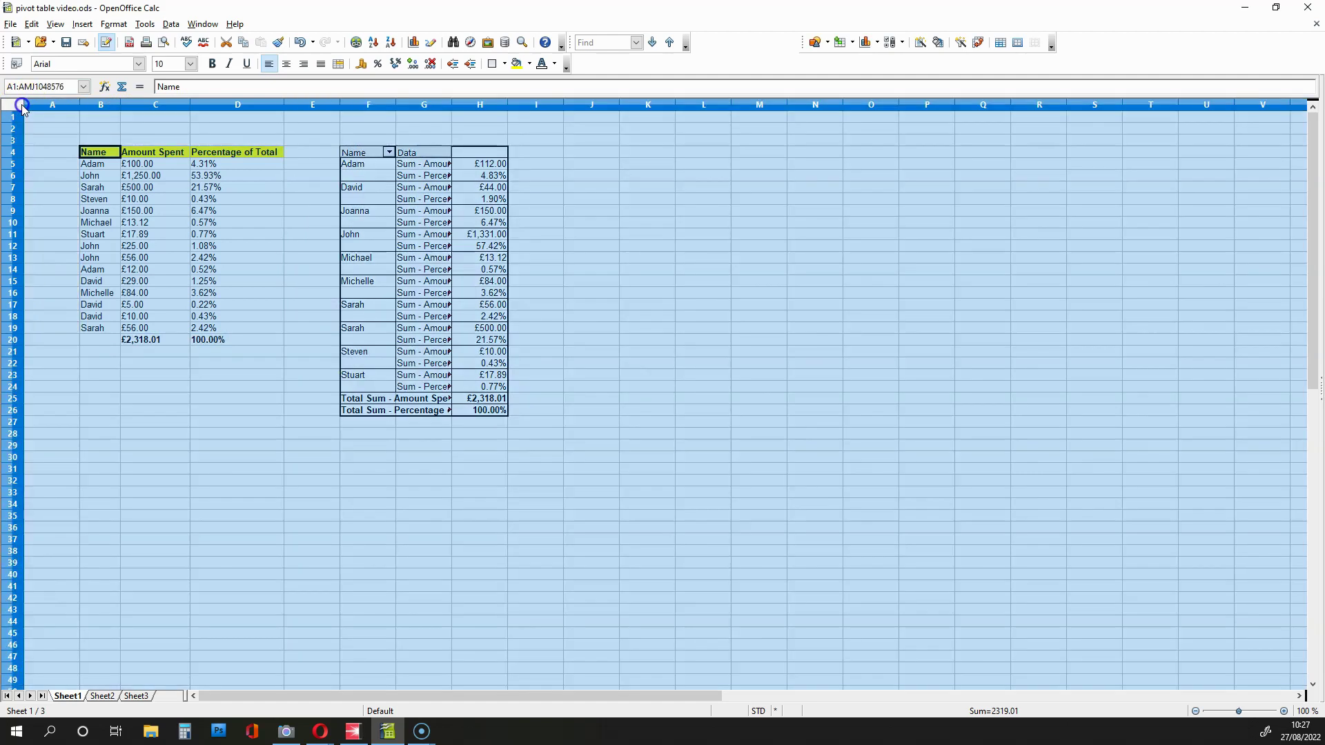
Step: Auto-fit every column width so labels like 'Sum - Percentage of Total' show in full
click(11, 105)
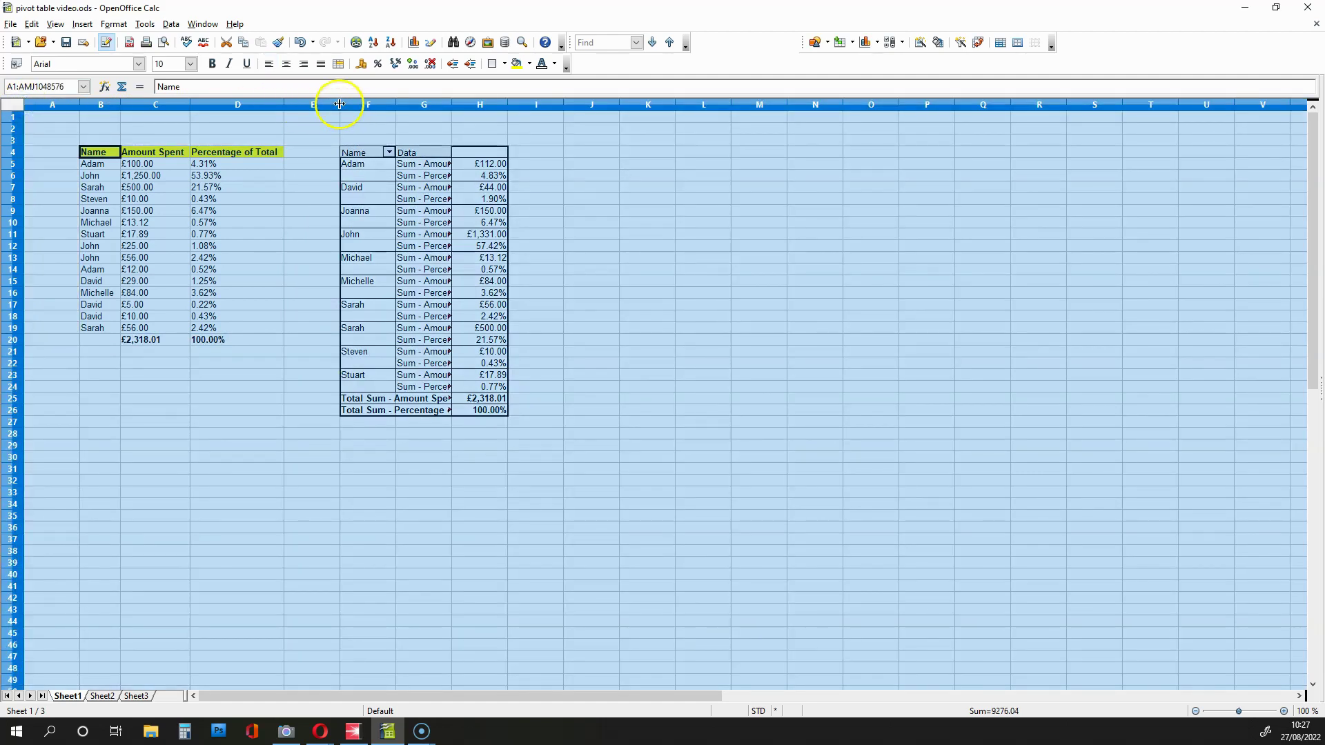
double_click(339, 103)
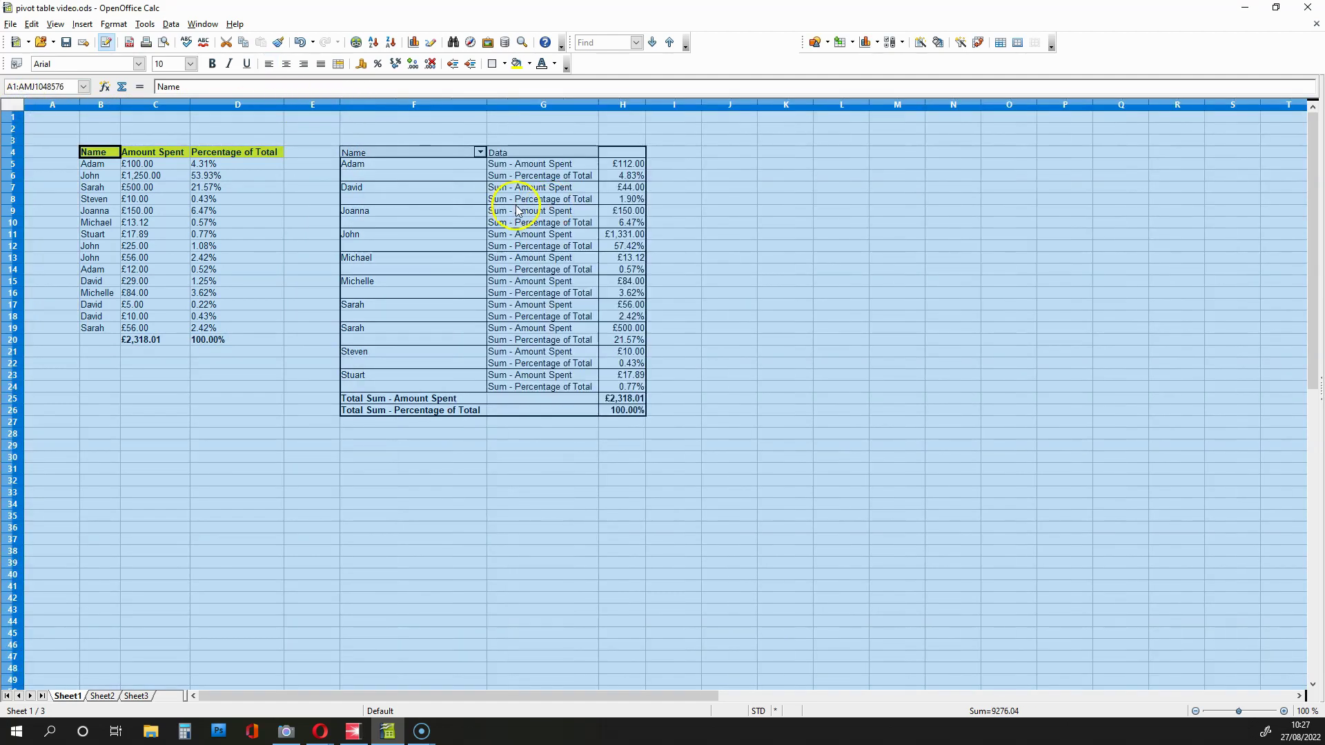
click(552, 131)
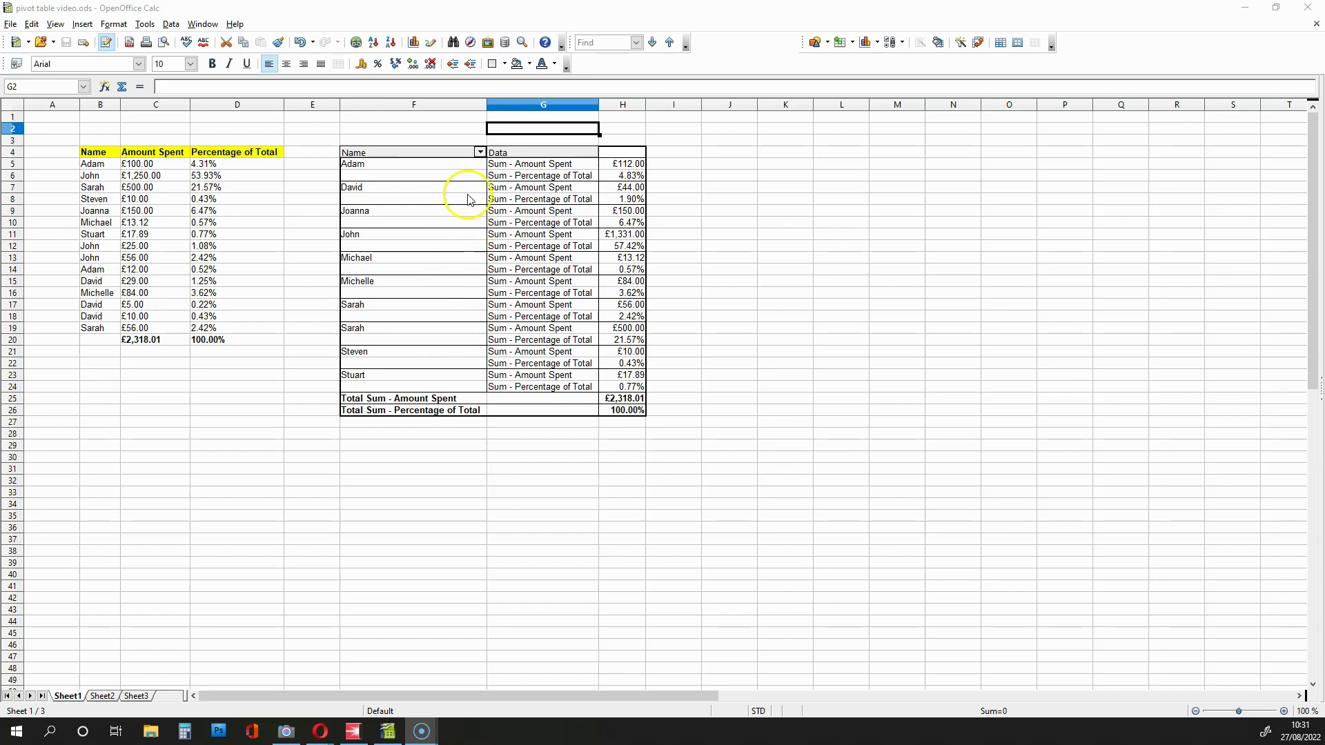
click(480, 152)
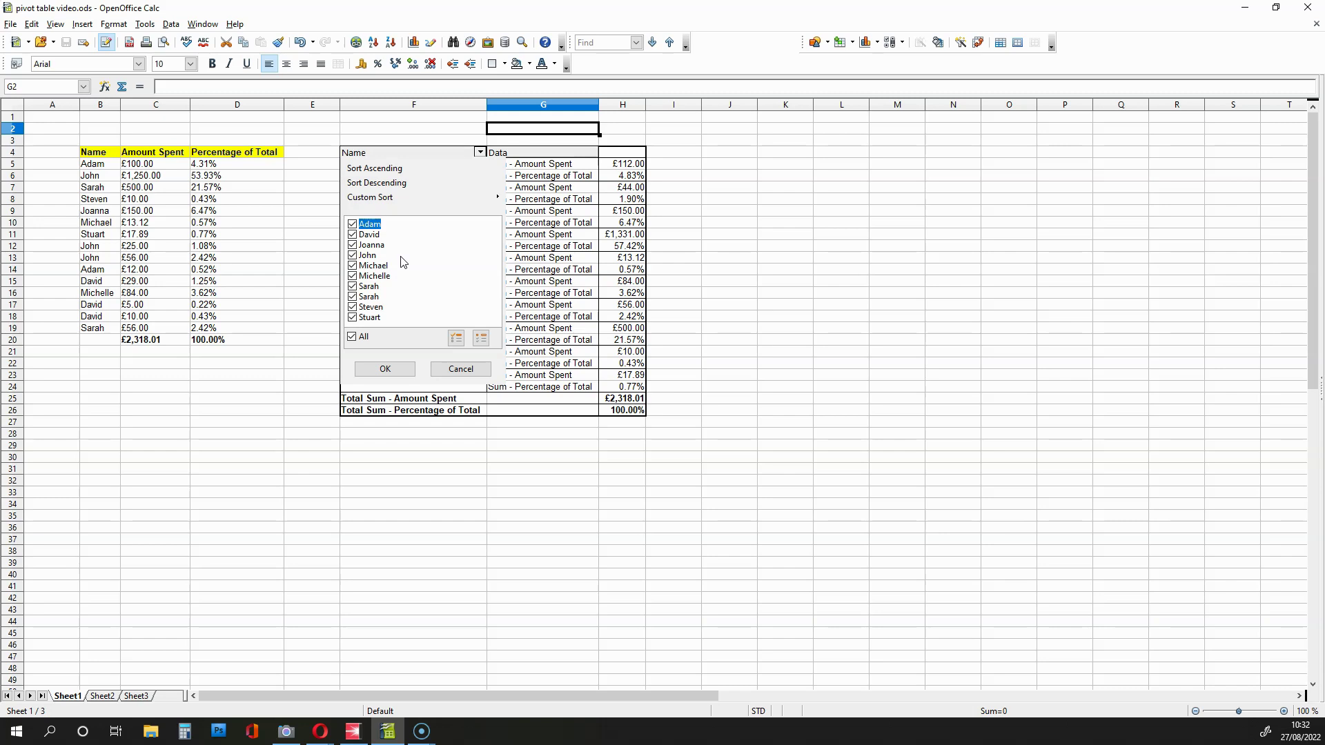
Step: Untick David and Joanna in the Name filter, dropping totals to £2,124.01 and 91.63%
click(352, 235)
click(352, 245)
click(401, 370)
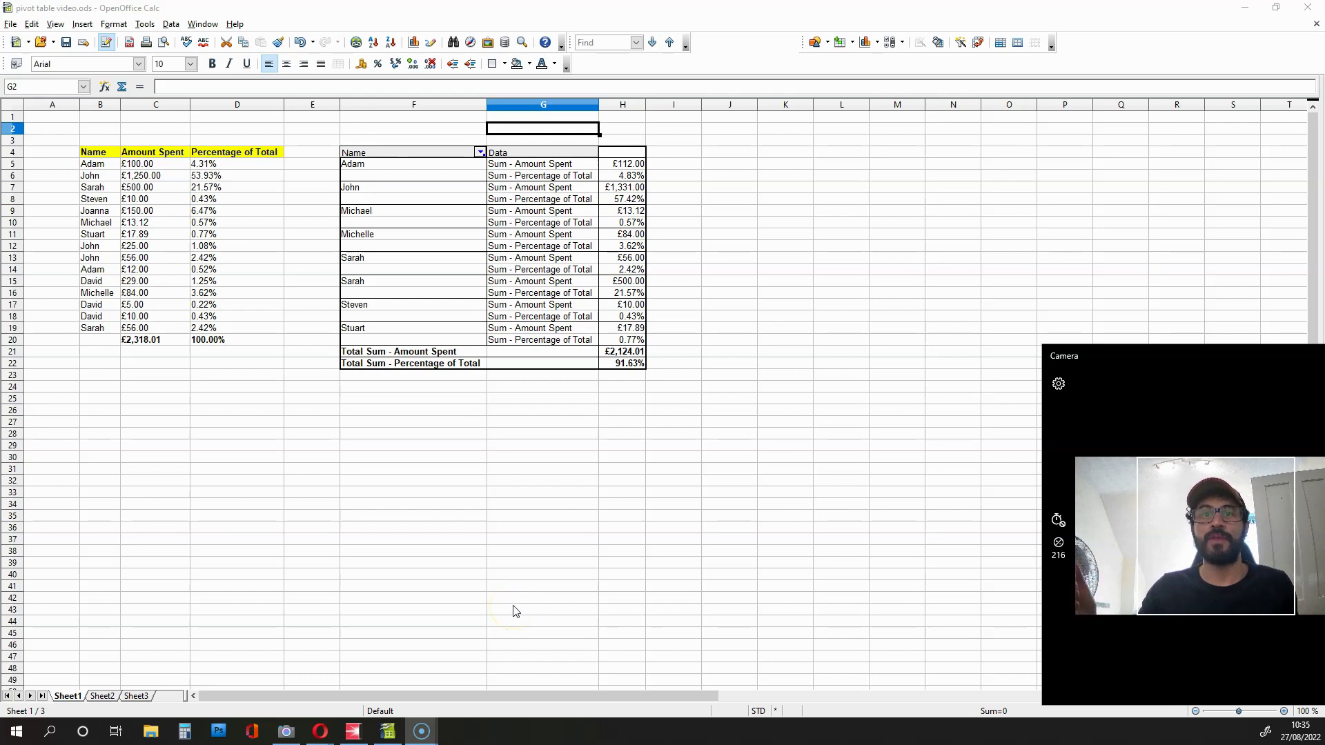
Step: Select B4:D19 again and start a second pivot table from that selection
click(103, 153)
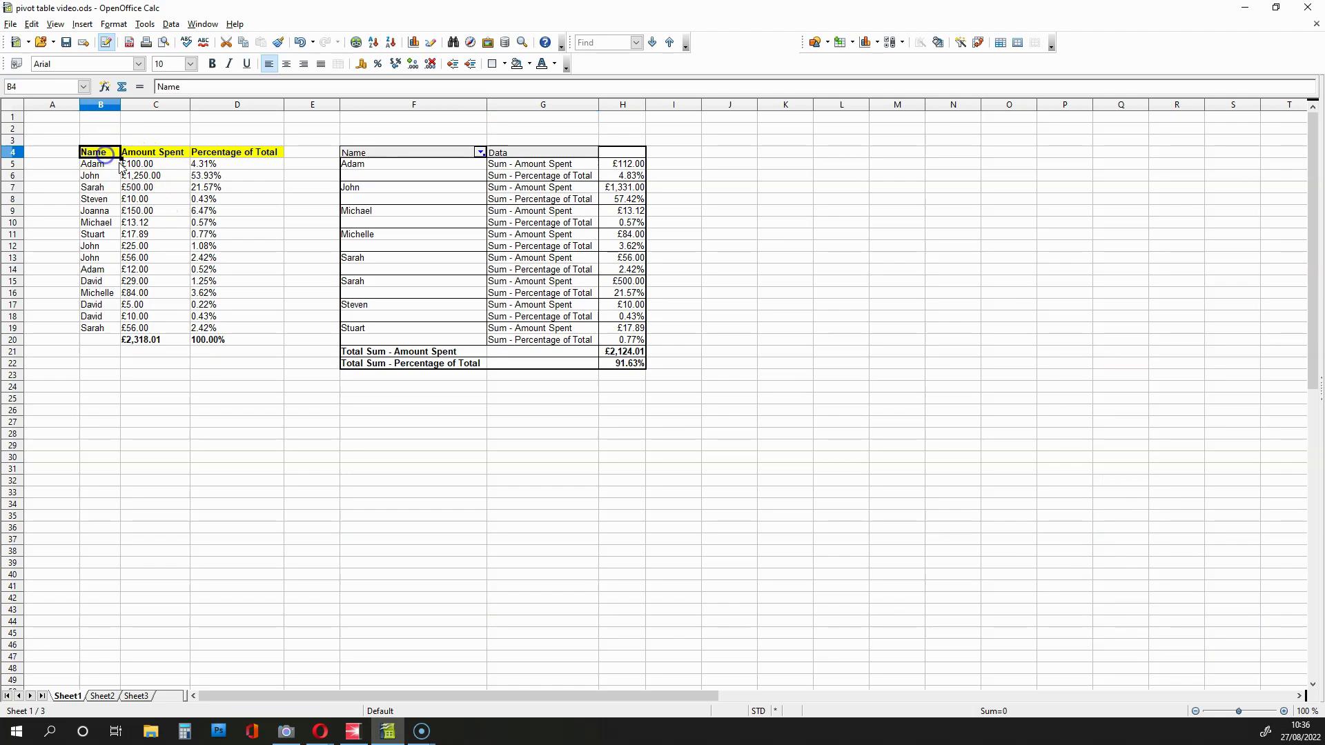
shift+click(246, 329)
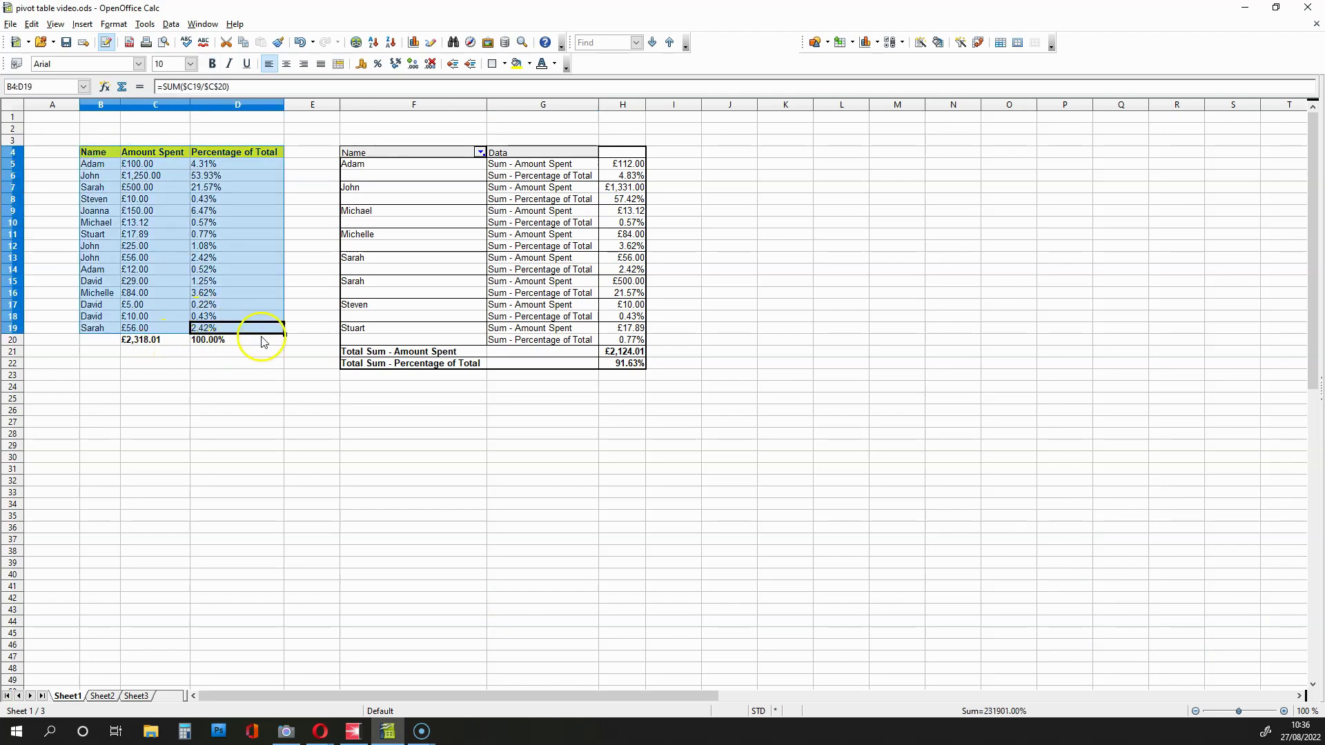
click(976, 47)
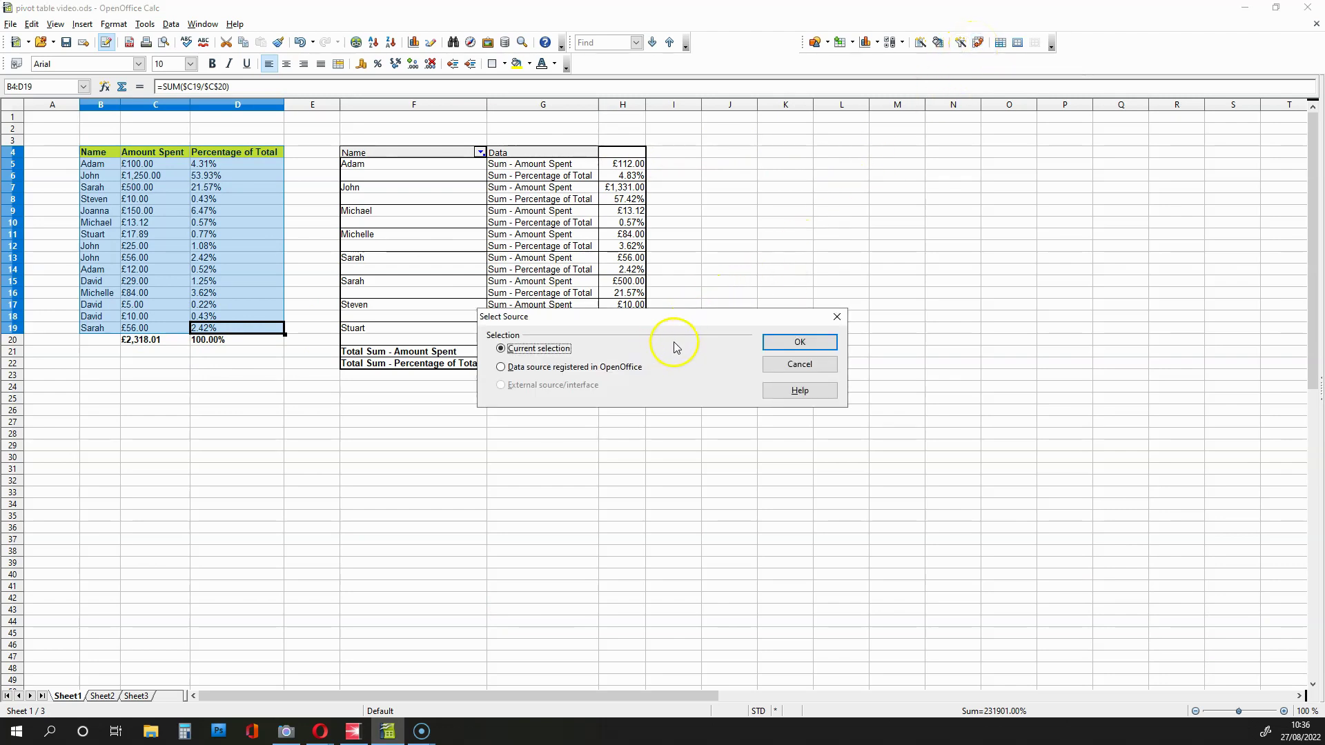
click(778, 345)
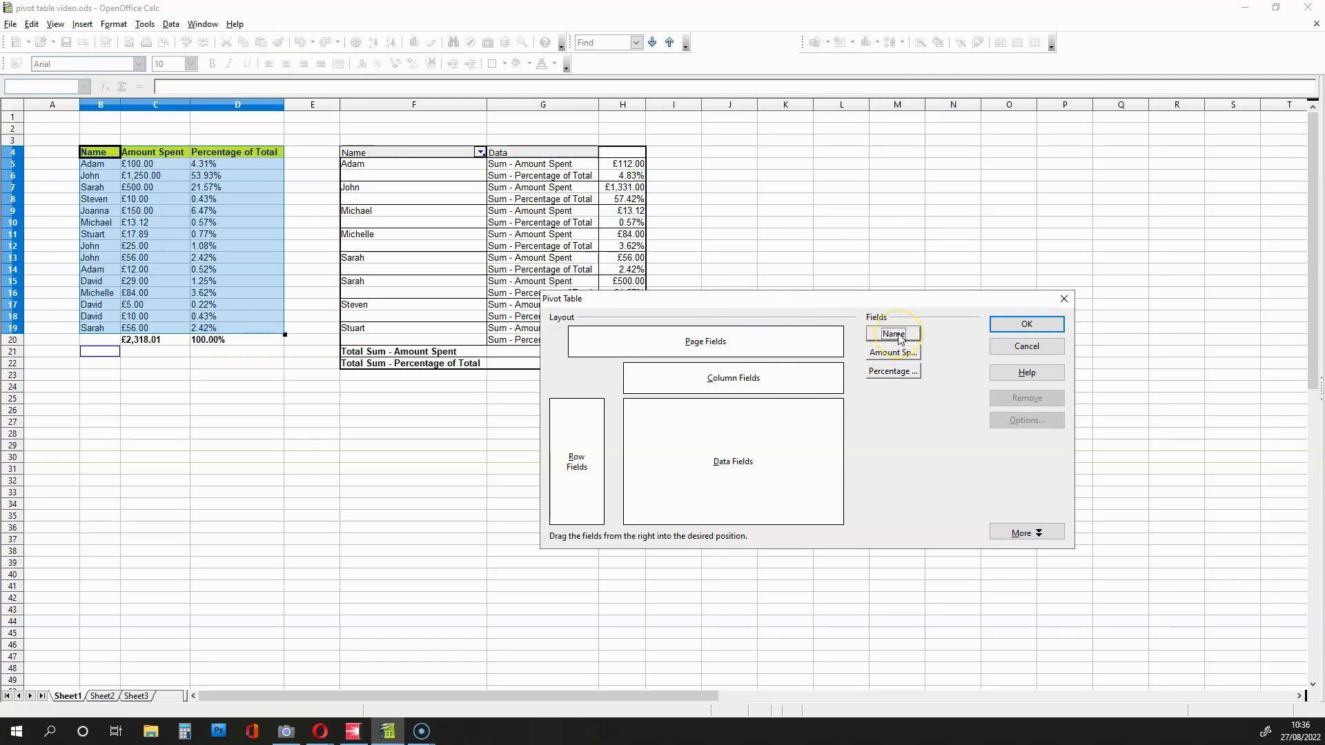
Step: Put Name in the column fields with Amount Spent and Percentage of Total summed as data
drag(898, 337, 765, 383)
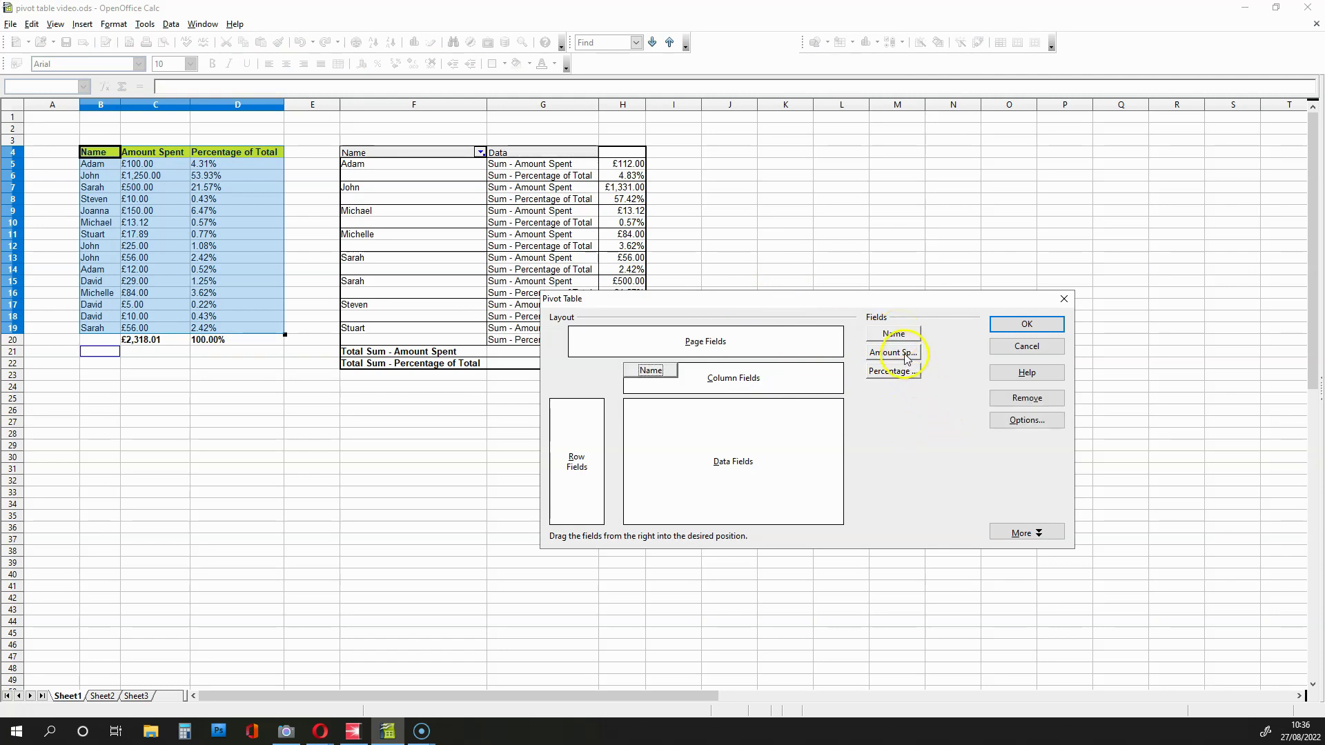
drag(909, 354, 777, 421)
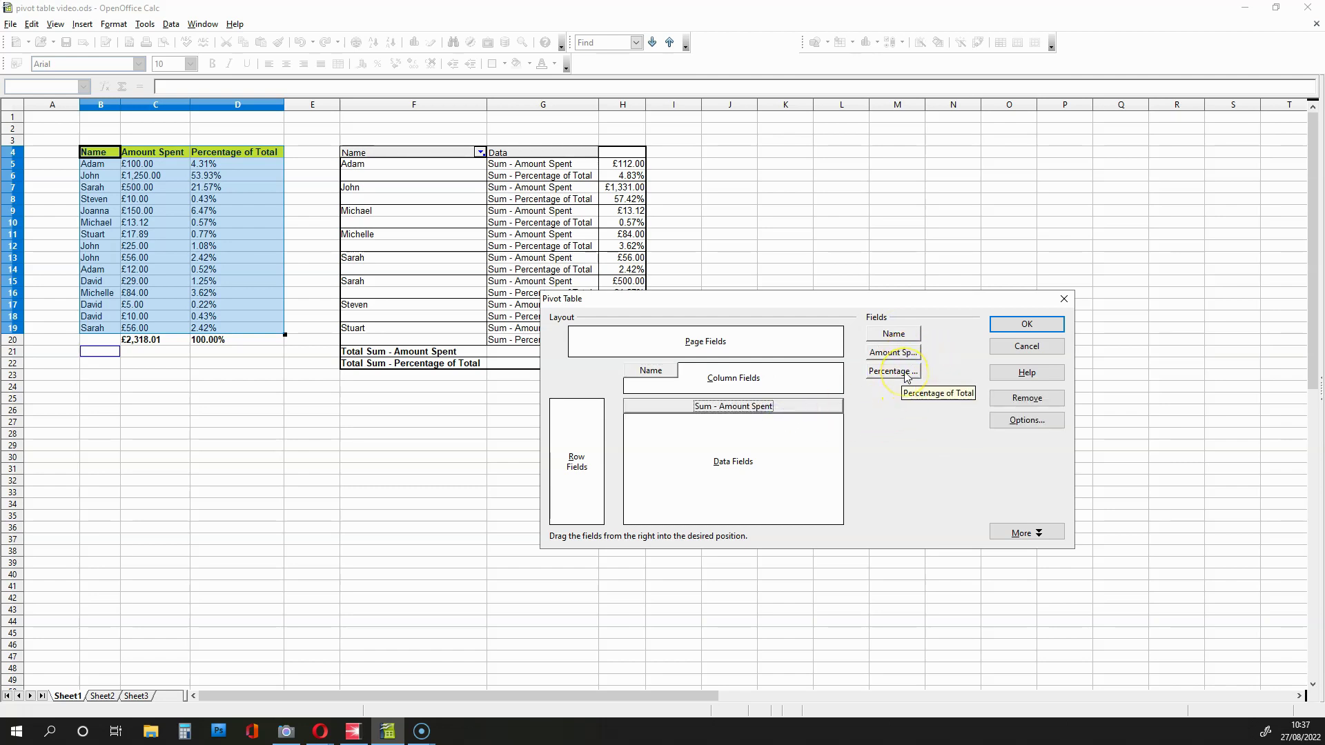
drag(907, 376, 786, 439)
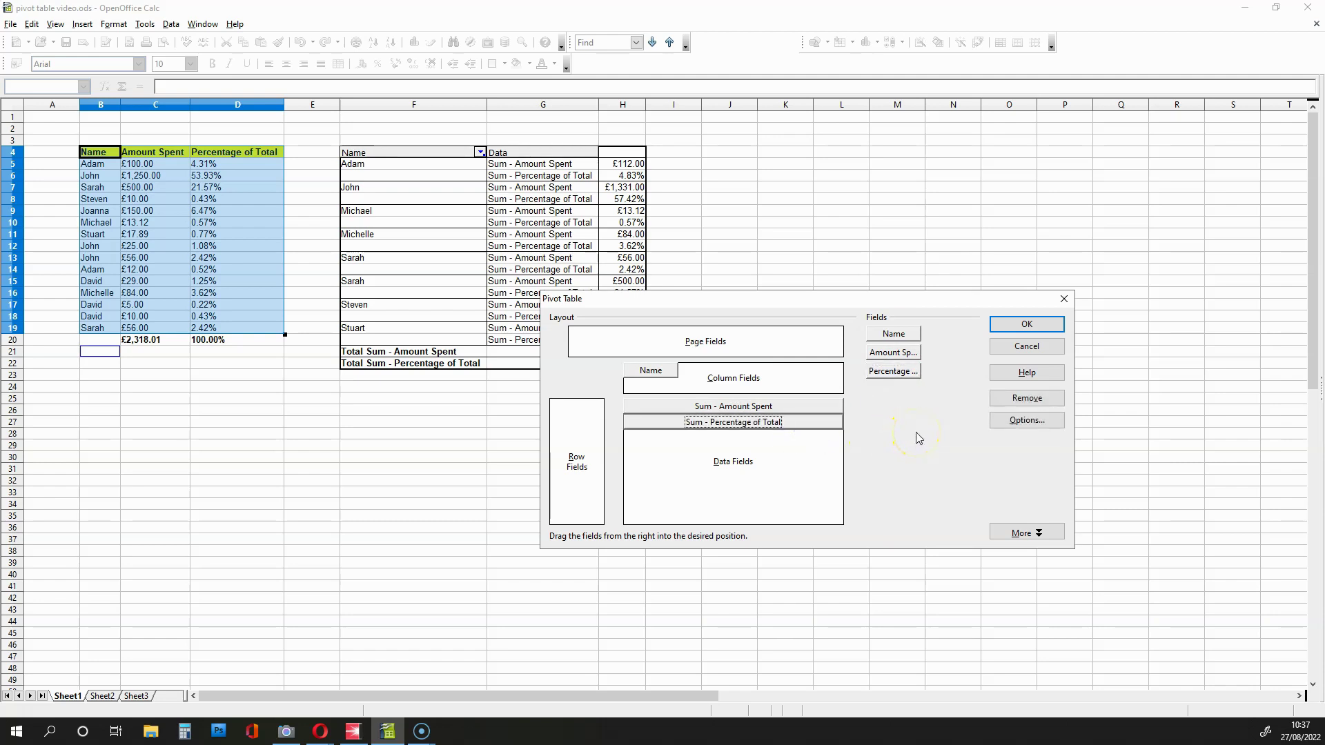
click(1023, 536)
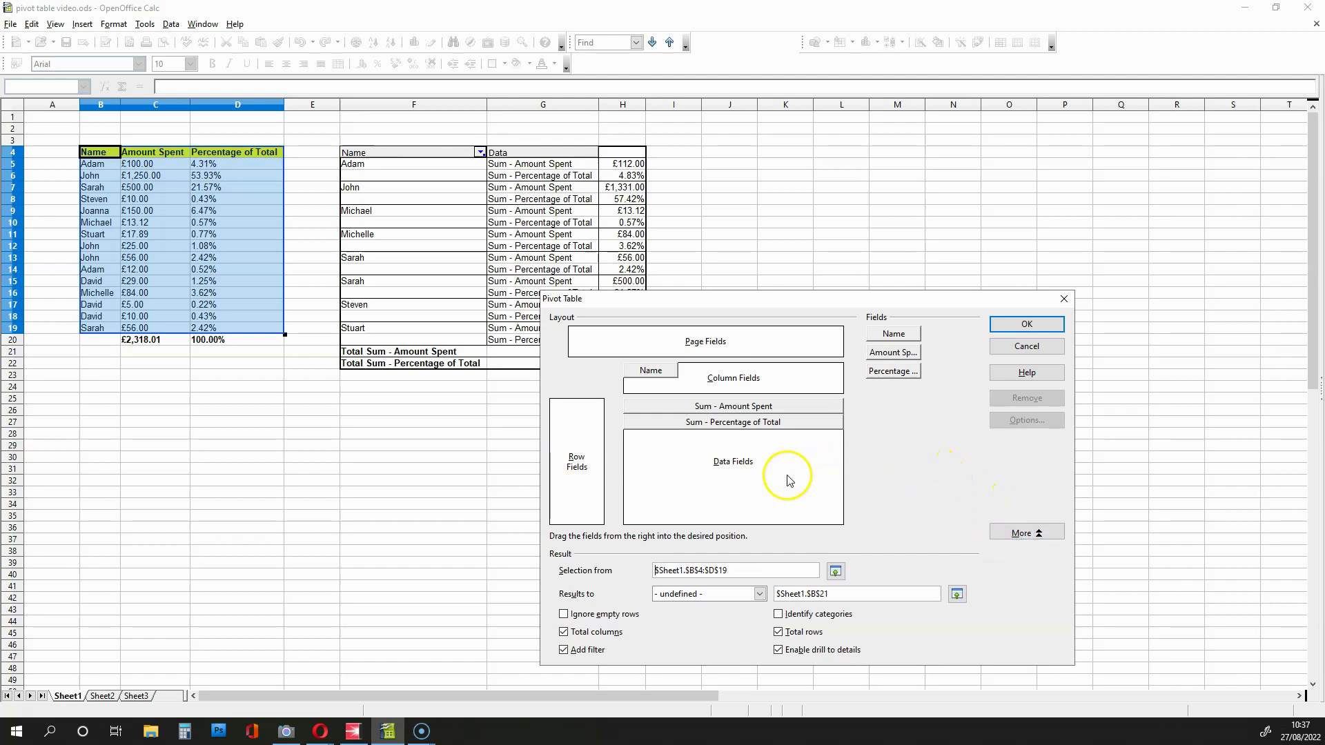
Step: Place the horizontal pivot table at $Sheet1.$J$4 with Add filter turned off
click(564, 650)
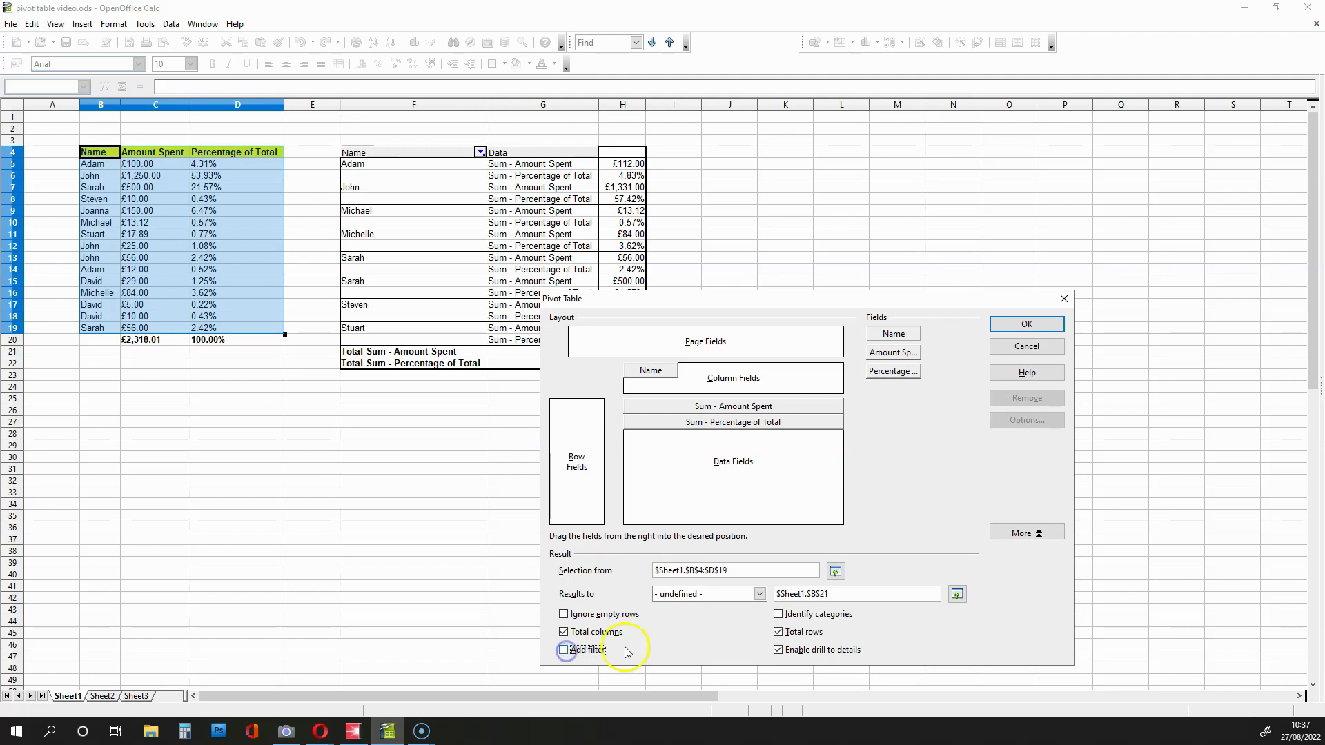
click(957, 595)
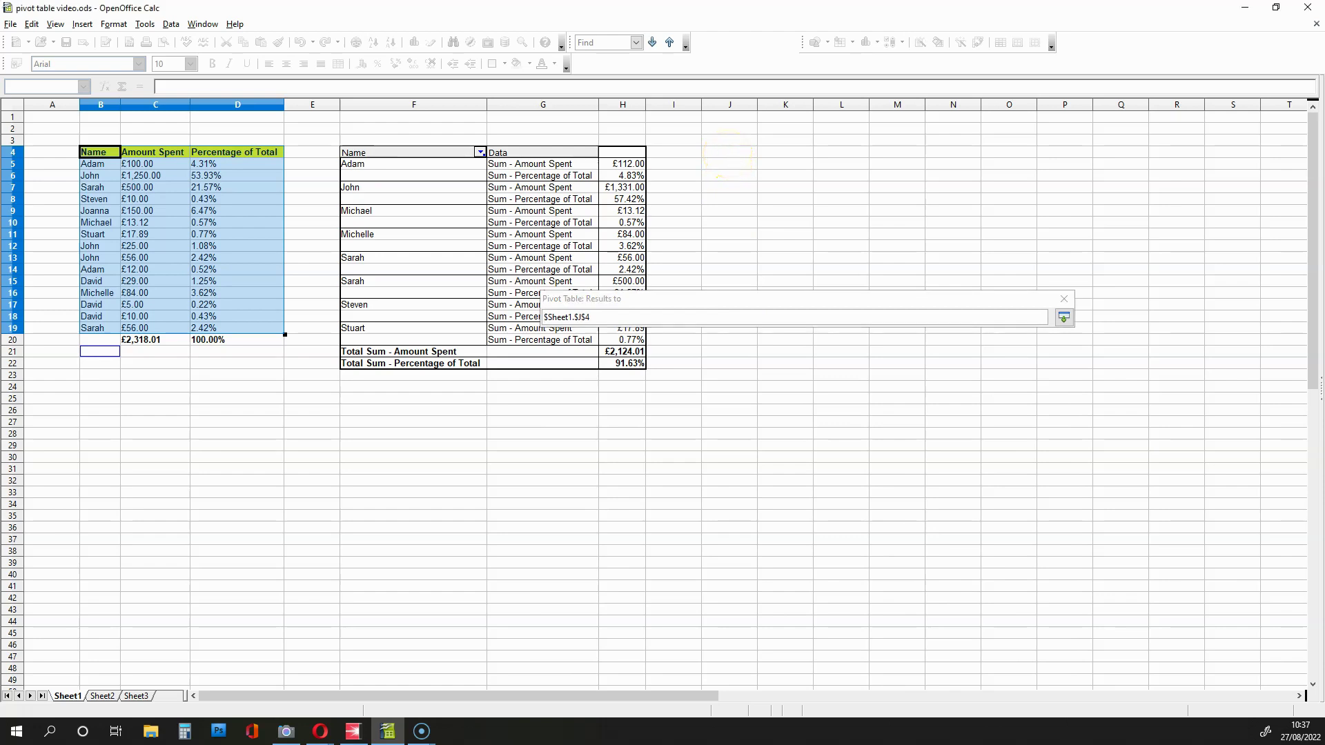
click(730, 153)
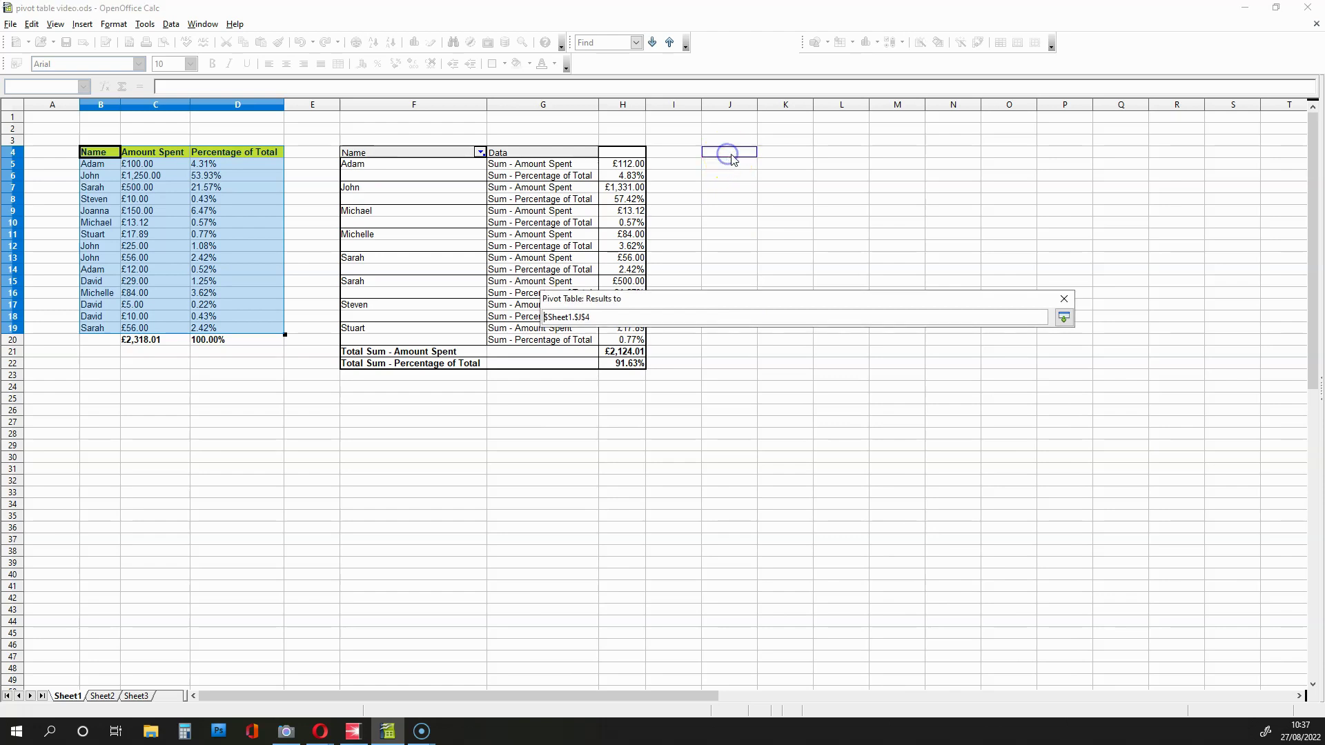
click(1067, 321)
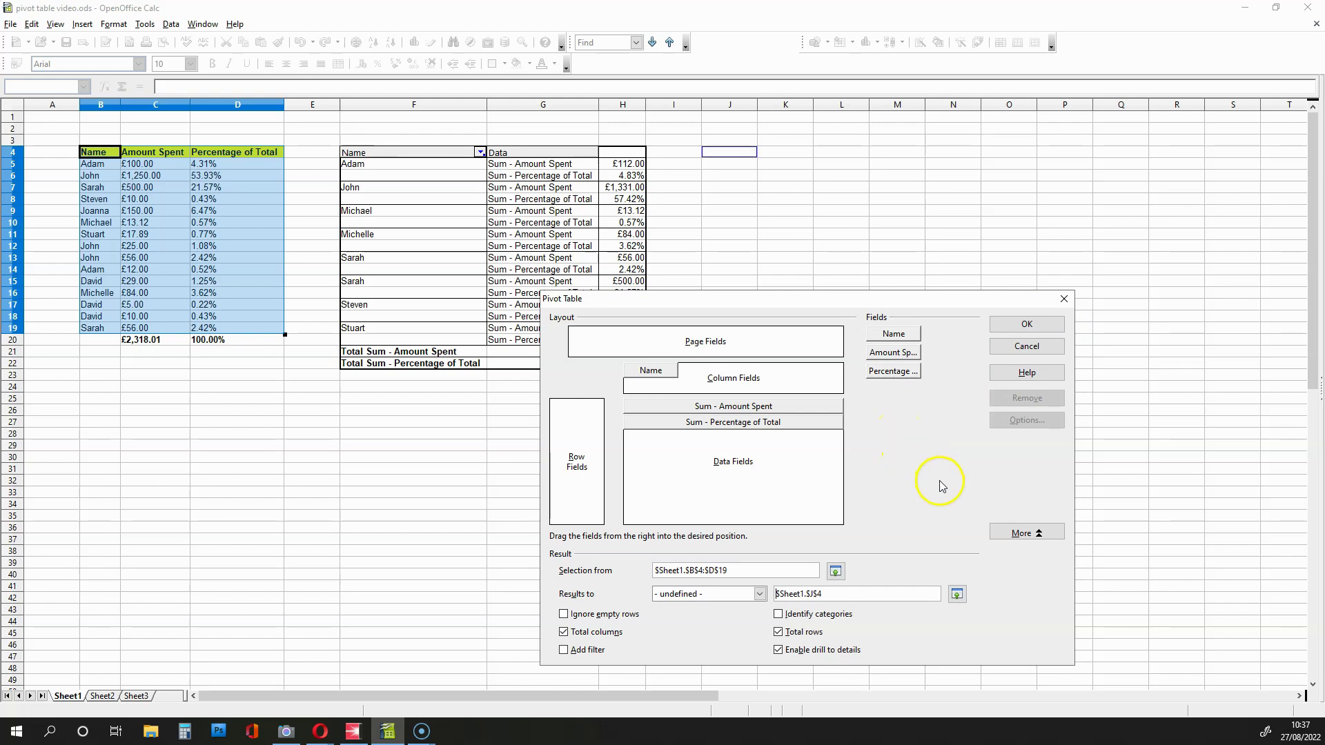
click(1019, 327)
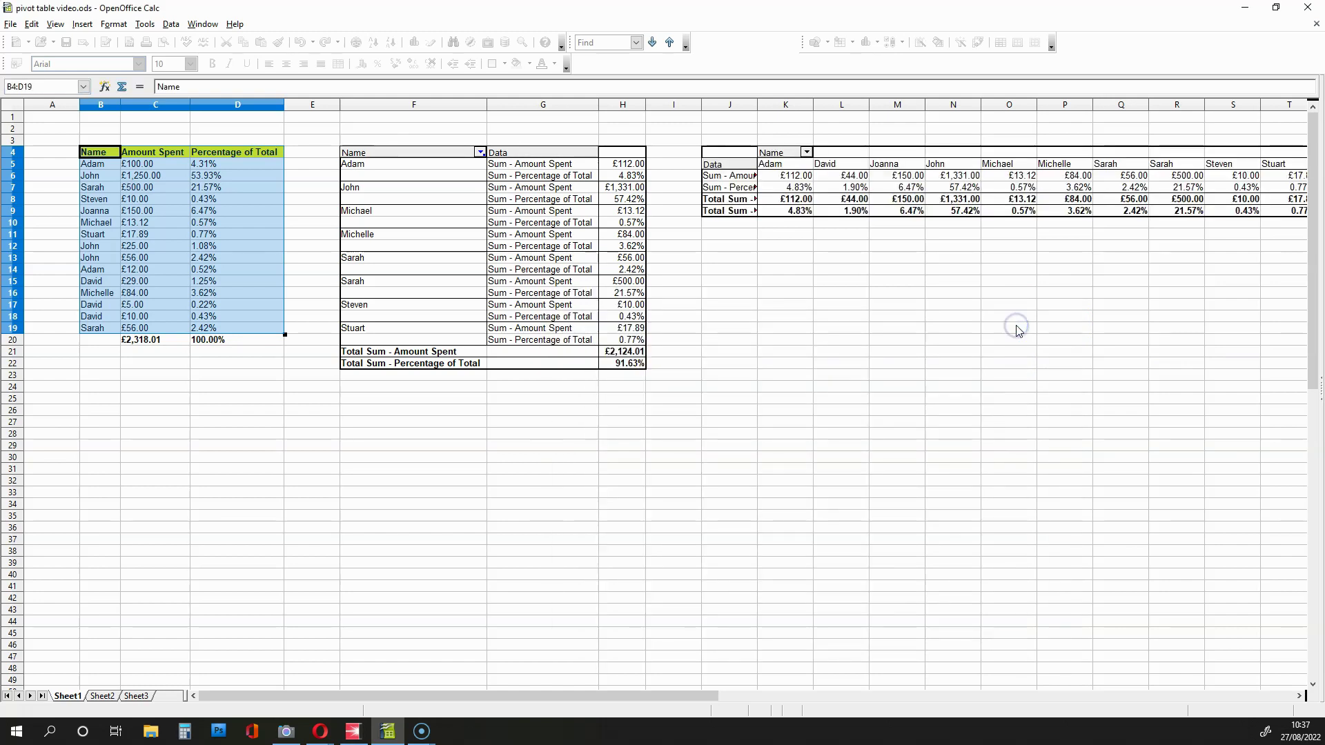
drag(350, 695, 426, 696)
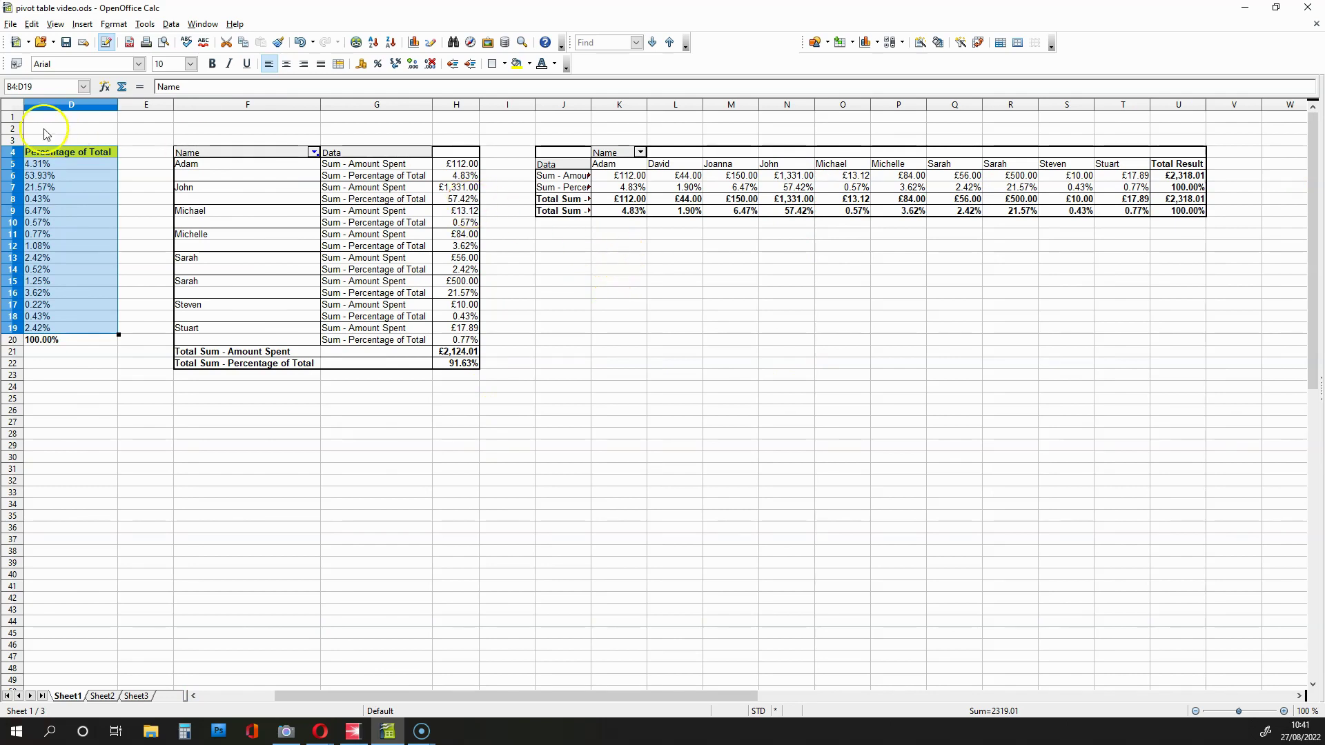
click(12, 105)
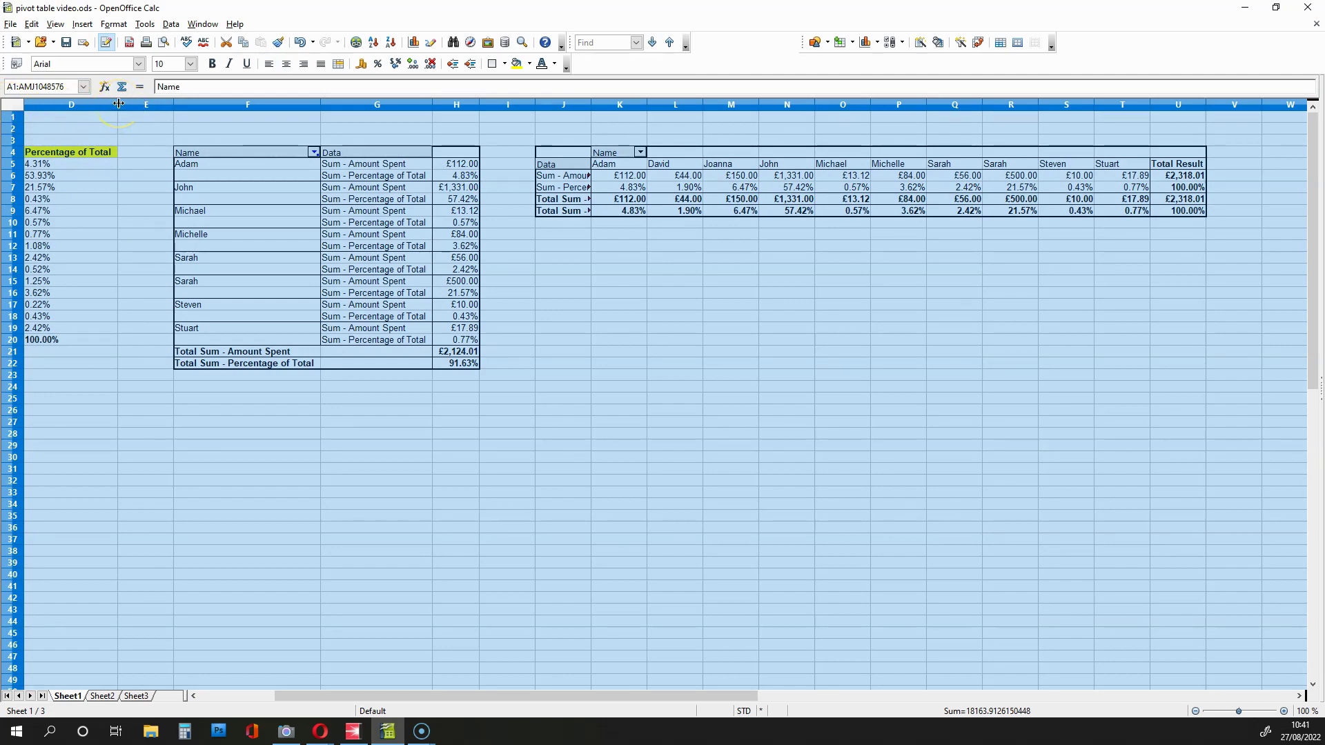
Step: Auto-fit all column widths so the J4 pivot table's labels and values fit
double_click(119, 104)
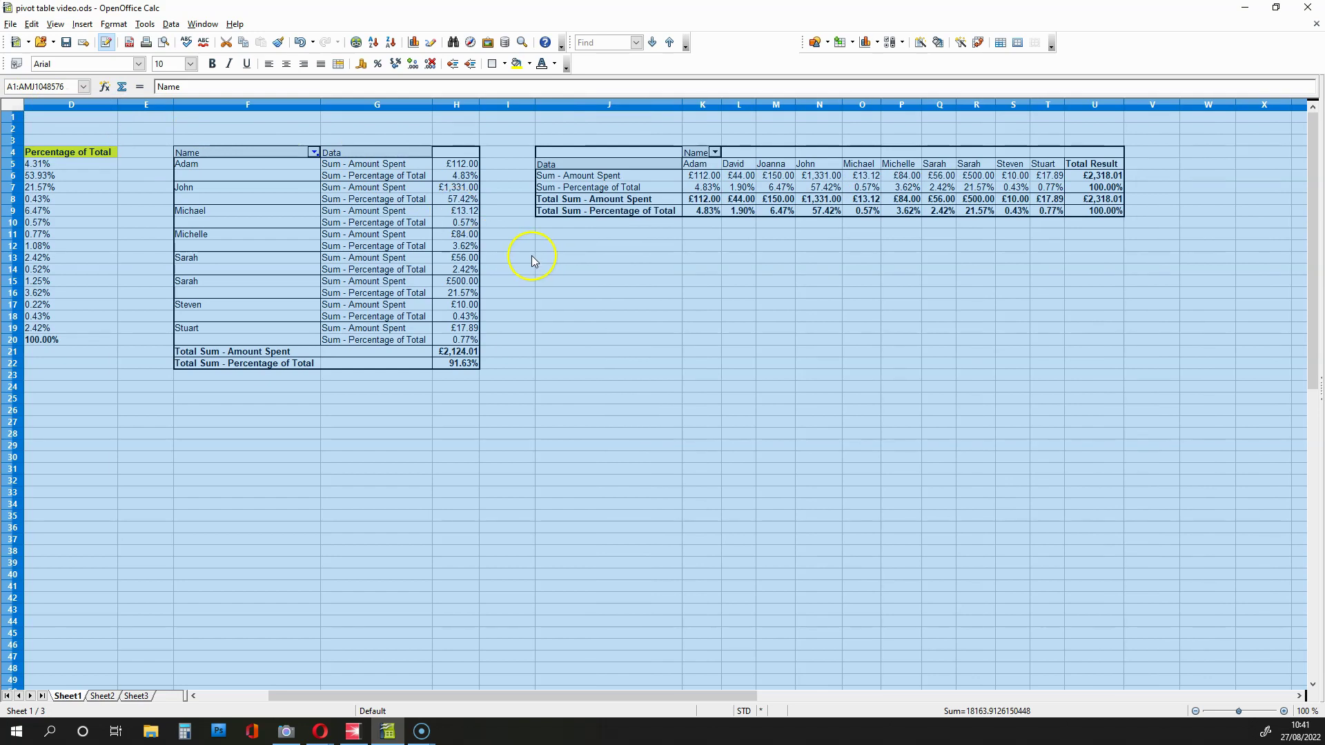
click(760, 239)
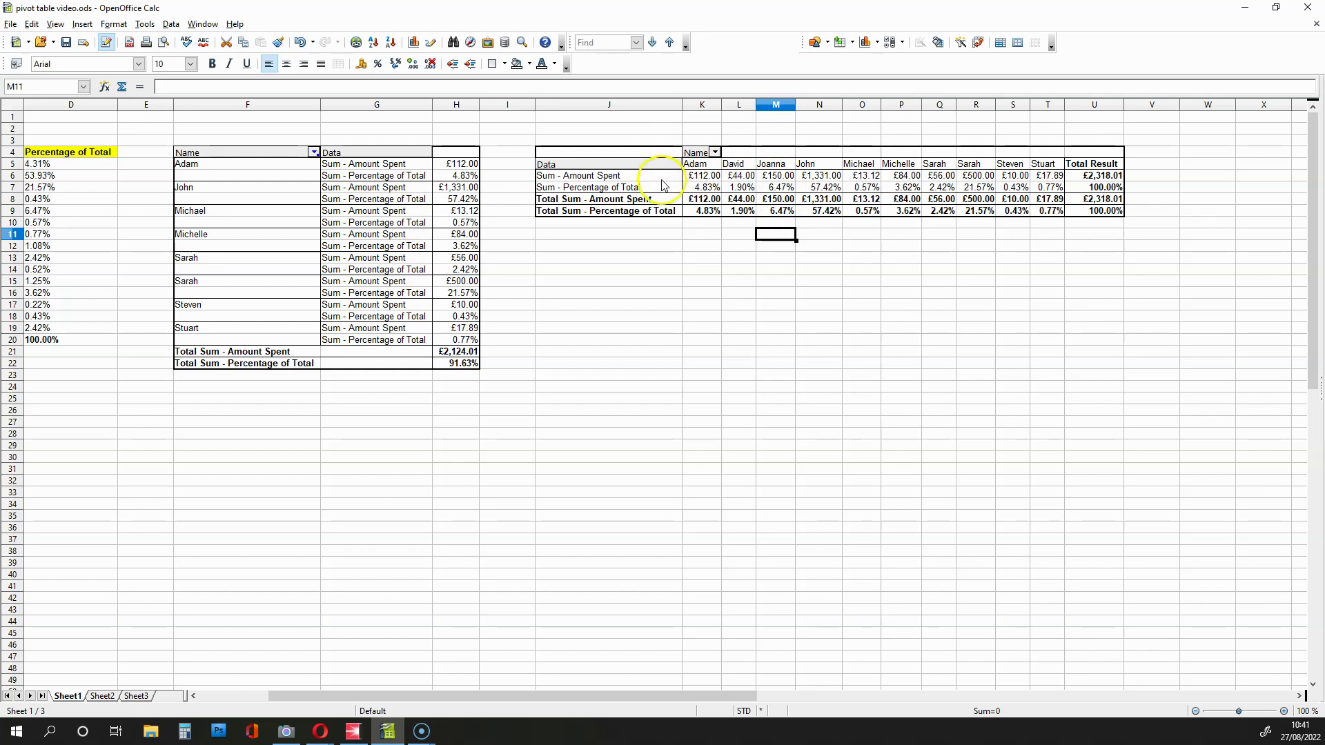
click(663, 182)
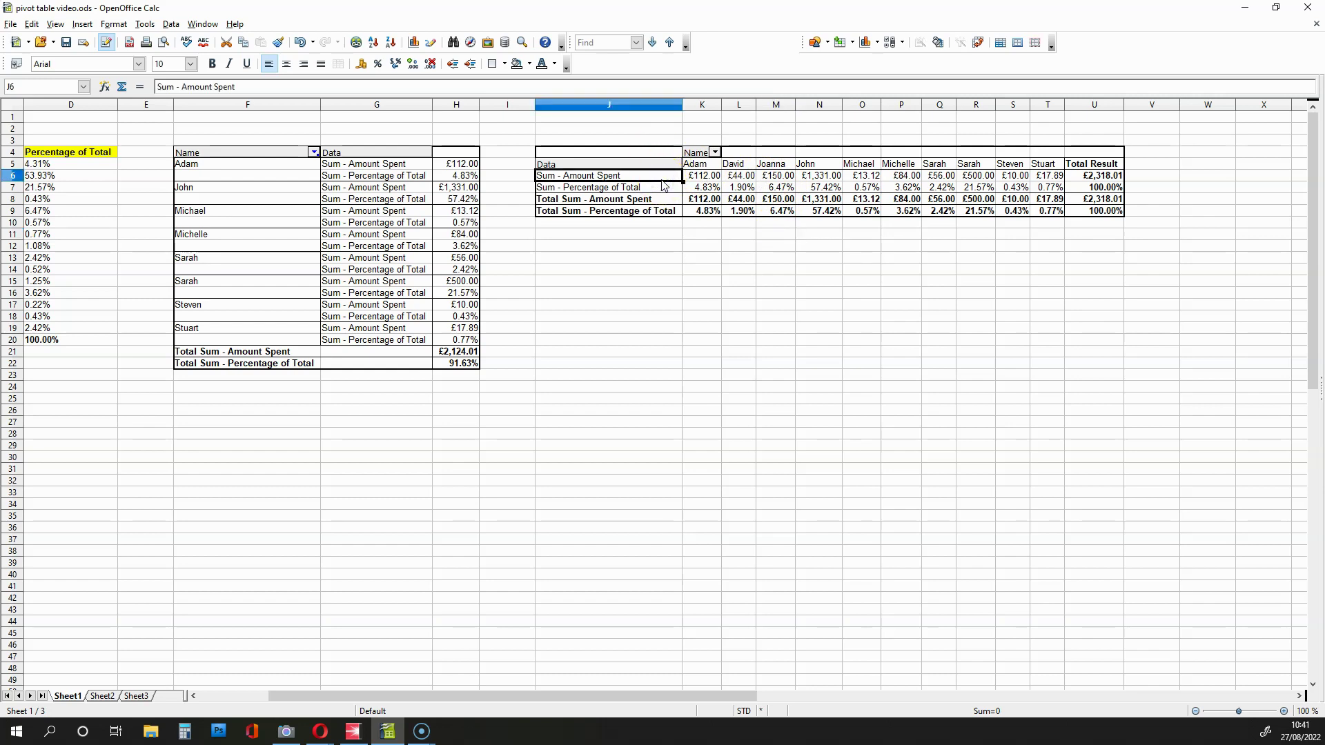
Step: Edit the J4 pivot table's layout to turn off Total rows
right_click(661, 184)
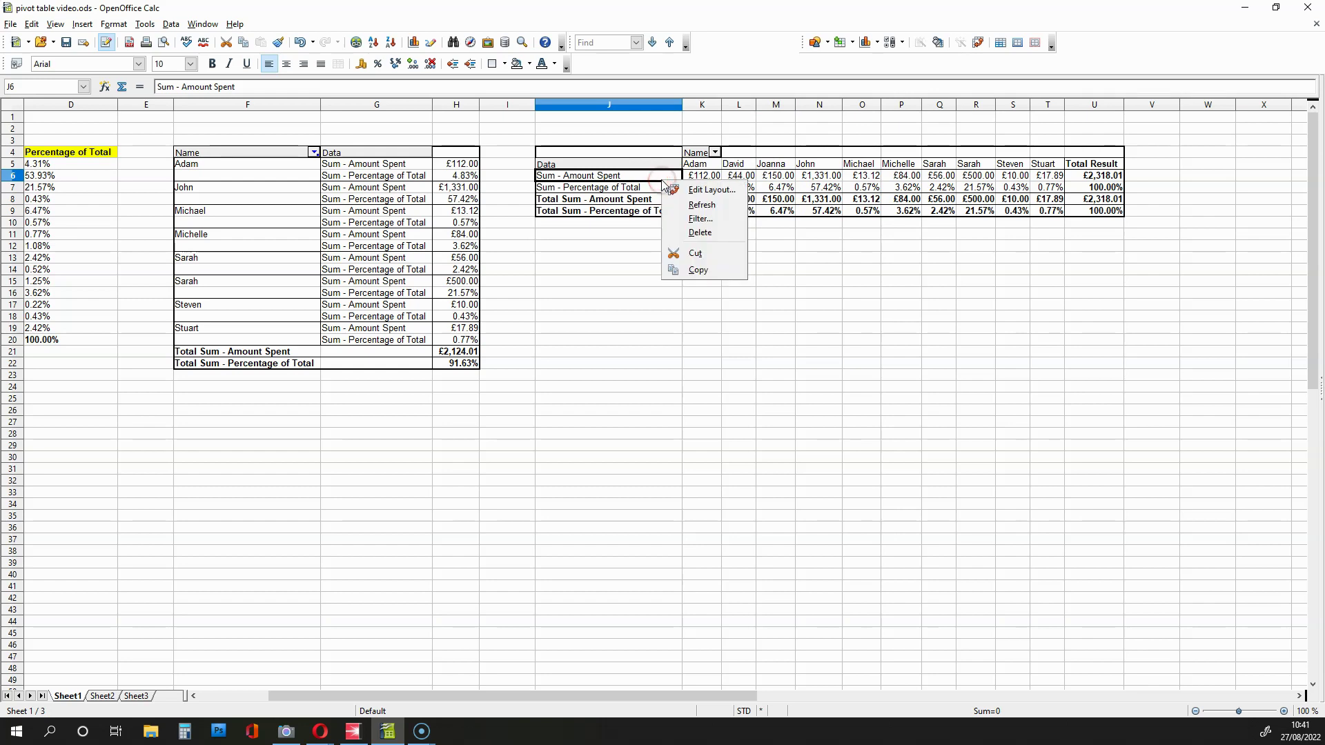
click(698, 191)
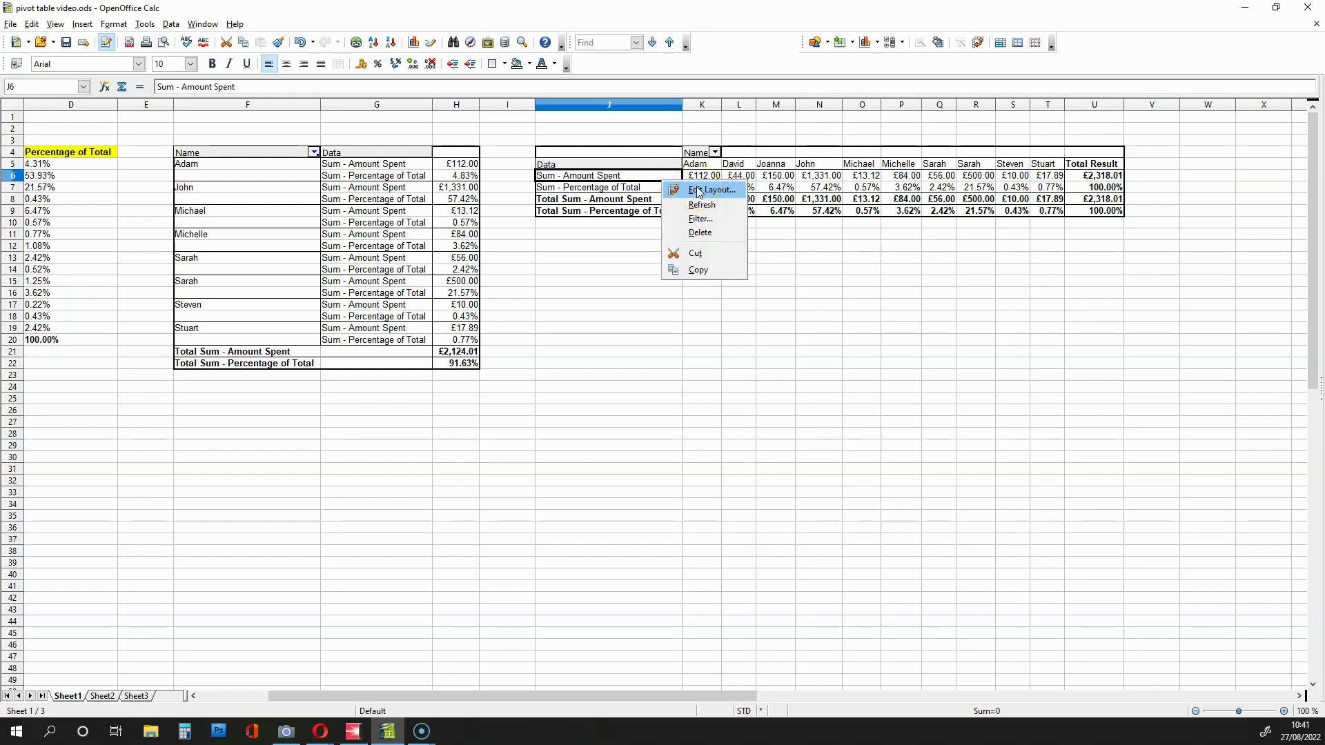
right_click(609, 177)
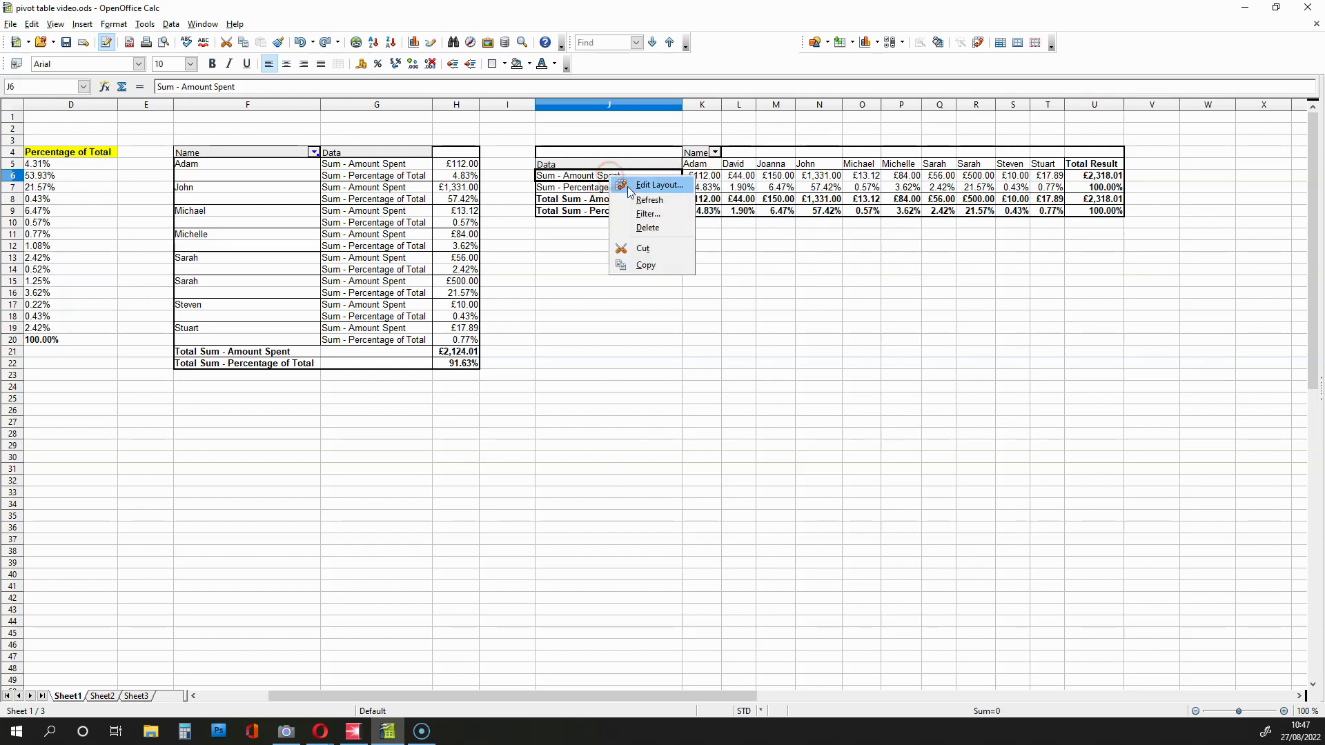
click(628, 188)
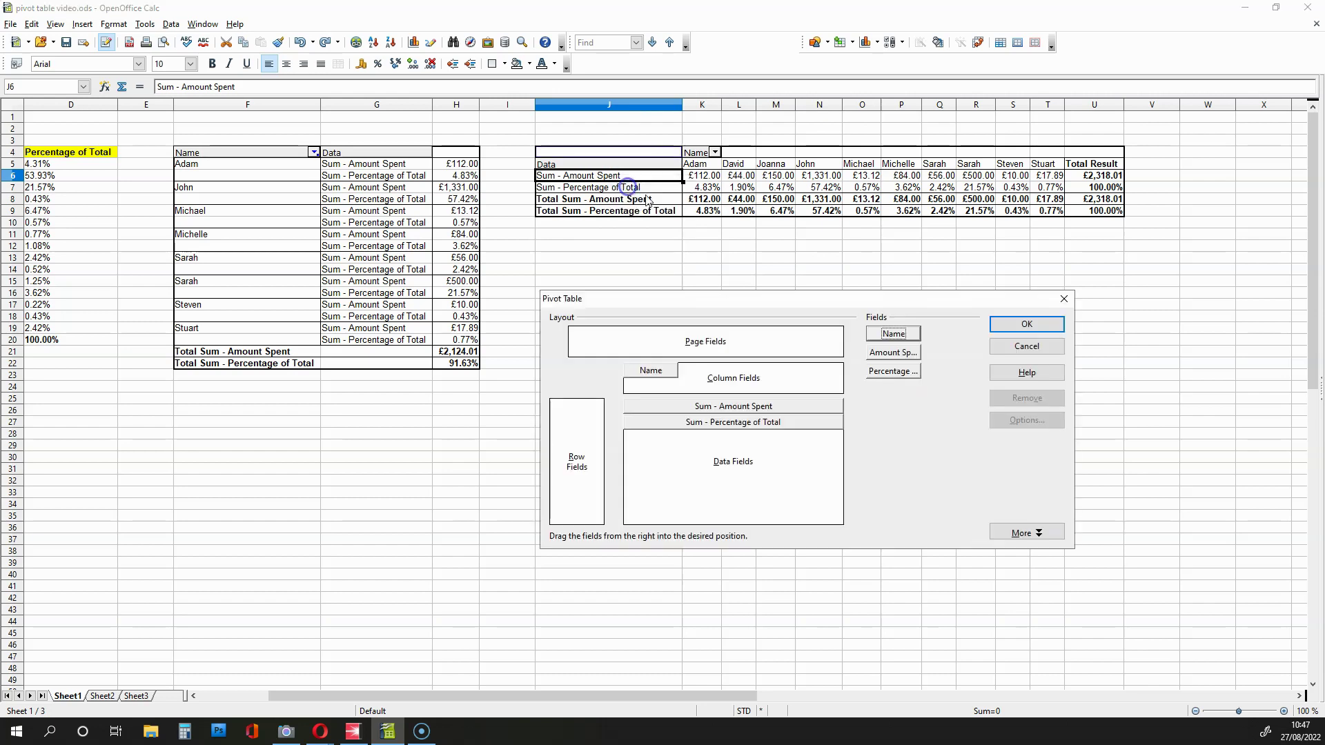
click(1015, 532)
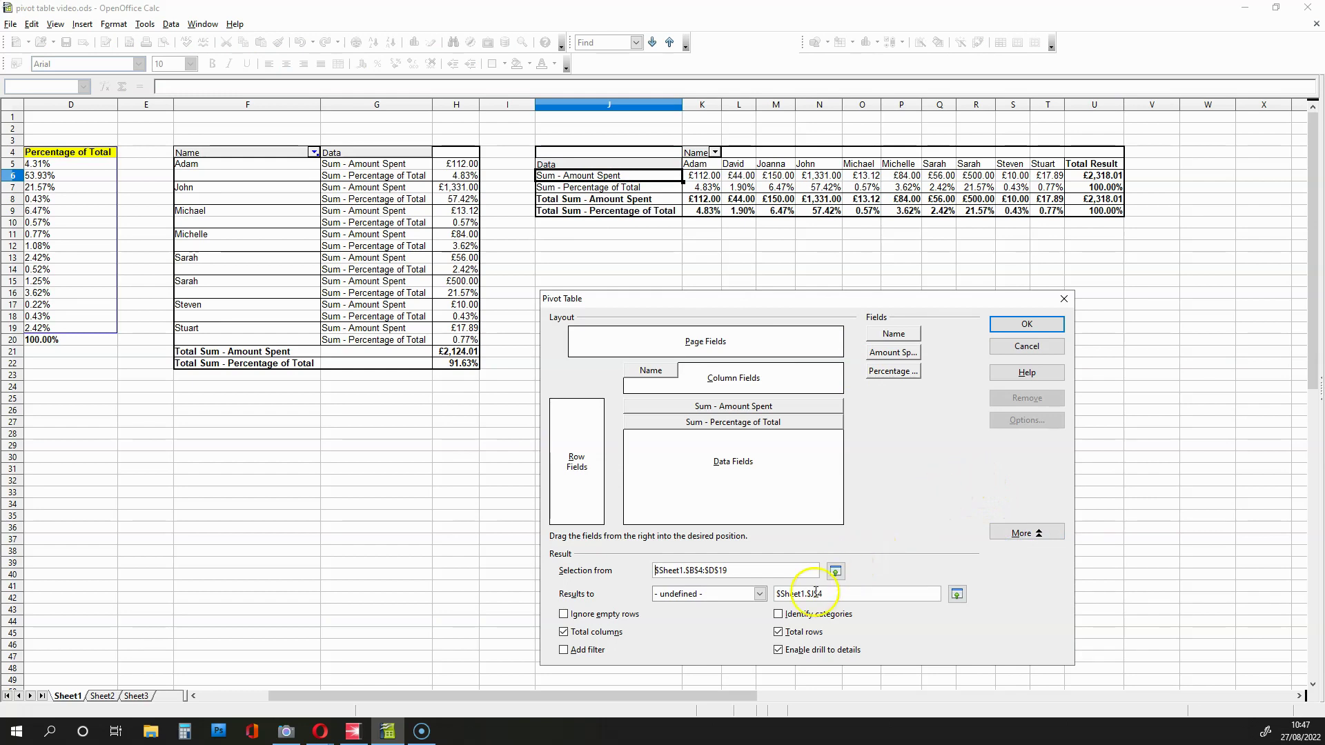
click(779, 633)
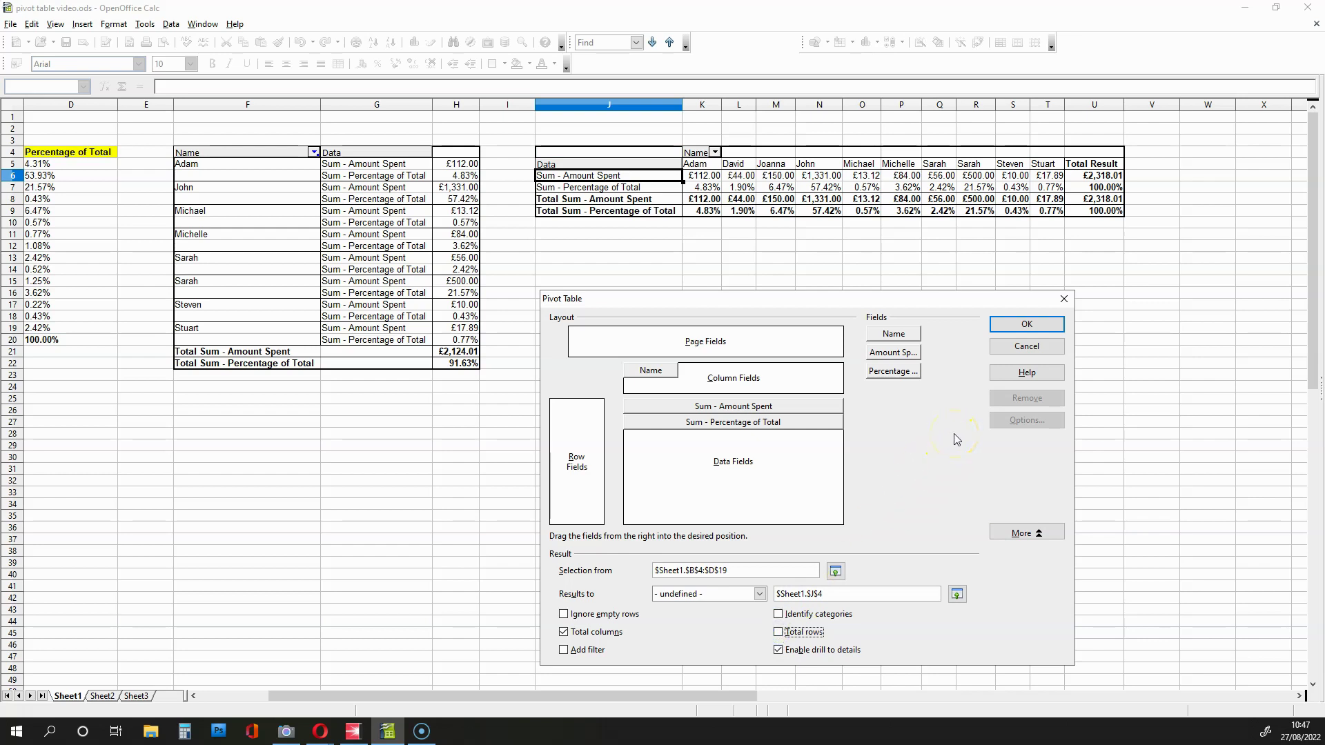
click(1026, 334)
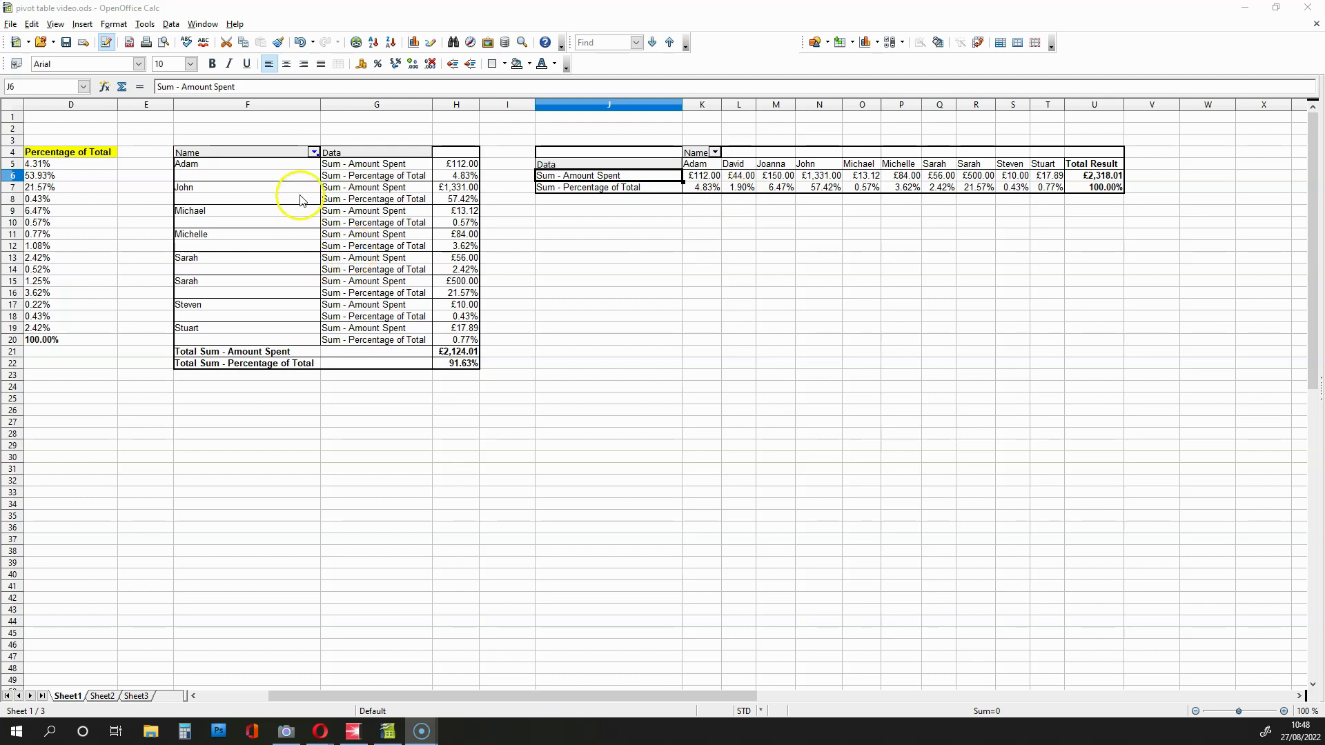
Step: Re-tick David and Joanna in the F4 pivot table's Name filter, restoring £2,318.01 and 100.00%
click(314, 153)
click(186, 234)
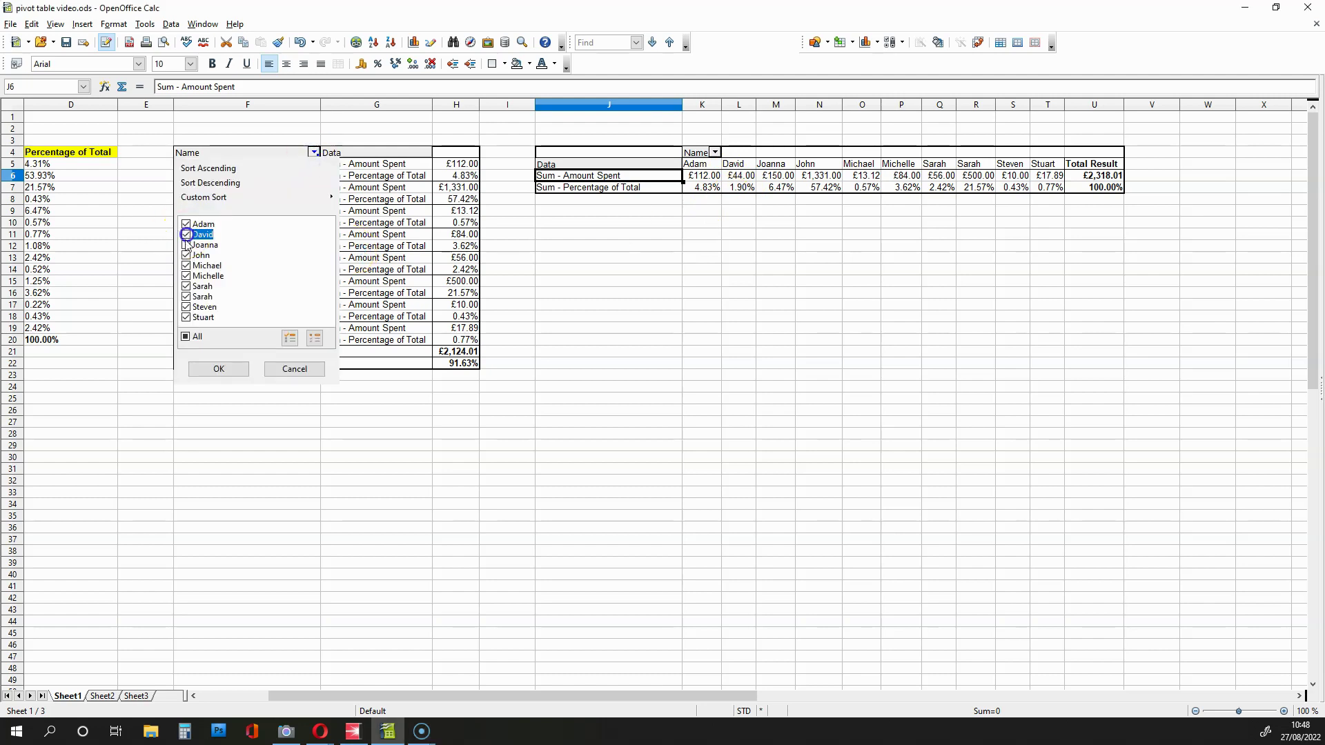
click(185, 245)
click(219, 368)
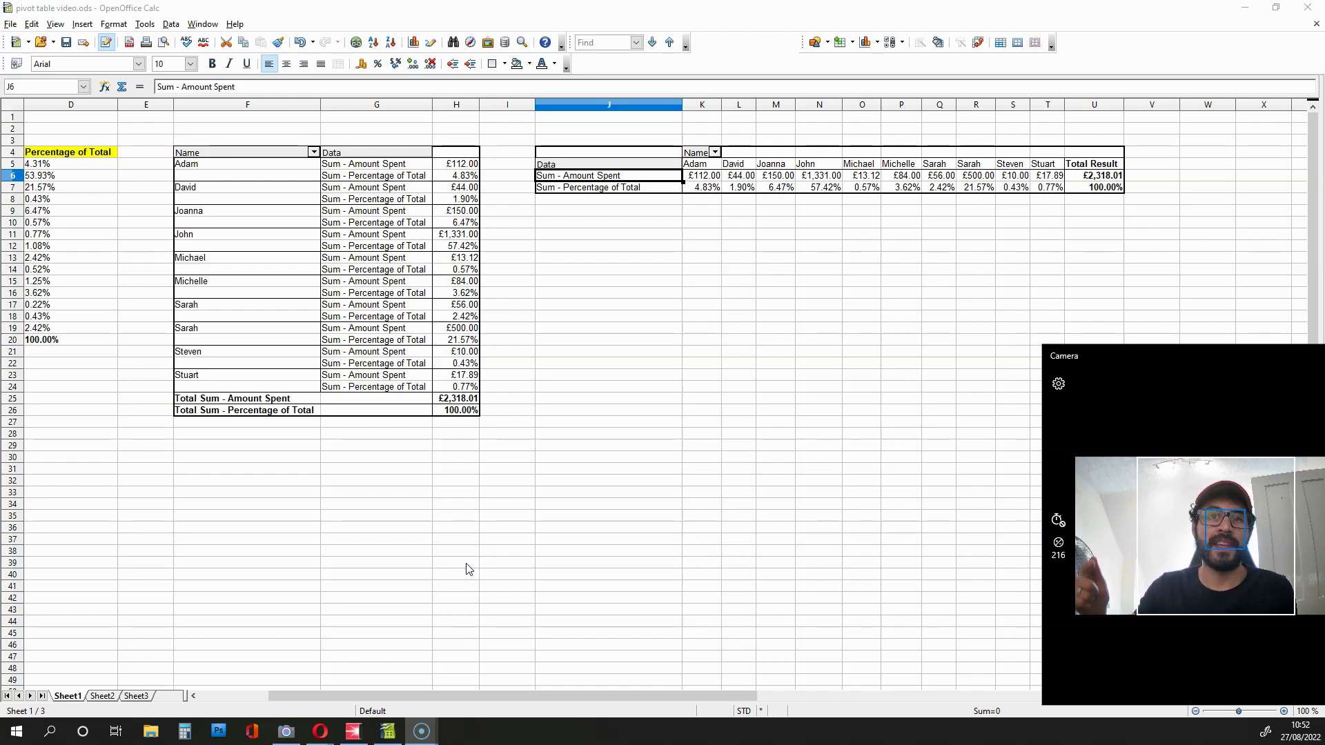
Step: Copy the Sum - Amount Spent label in J6 of the horizontal pivot table
key(ctrl+c)
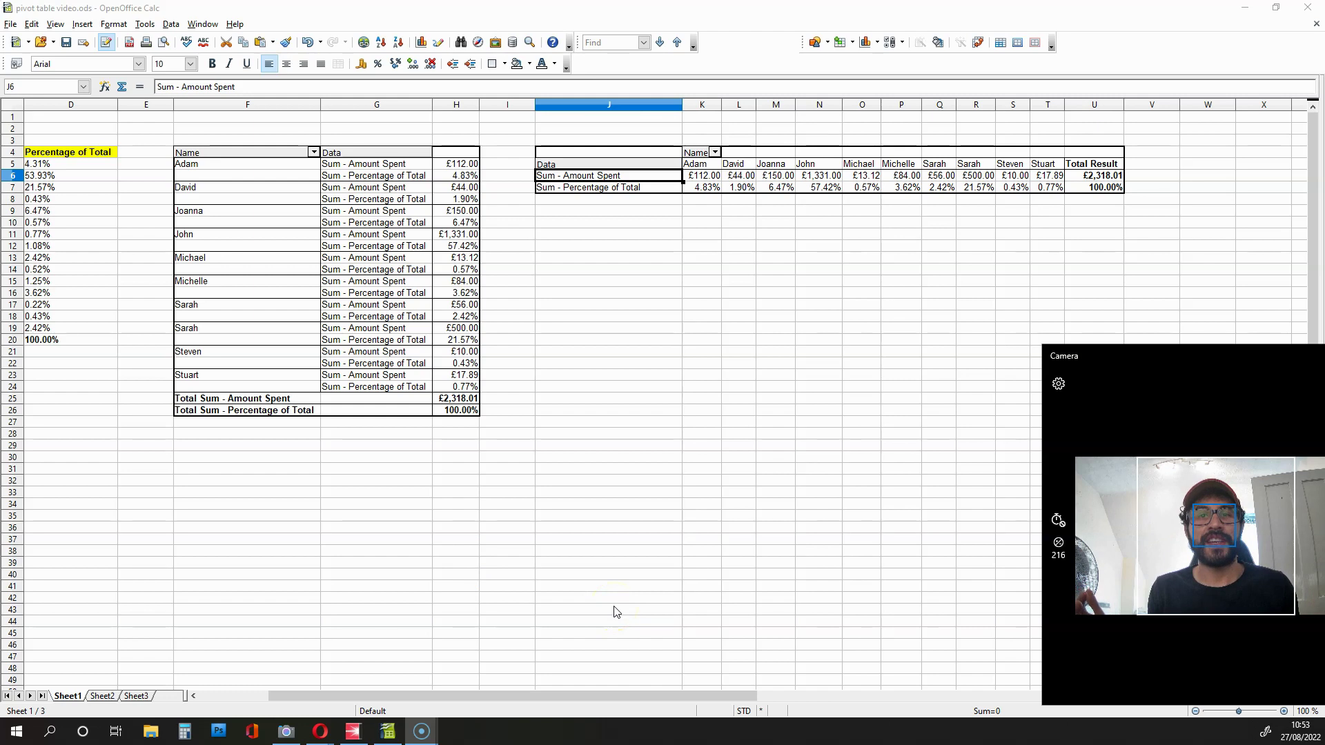